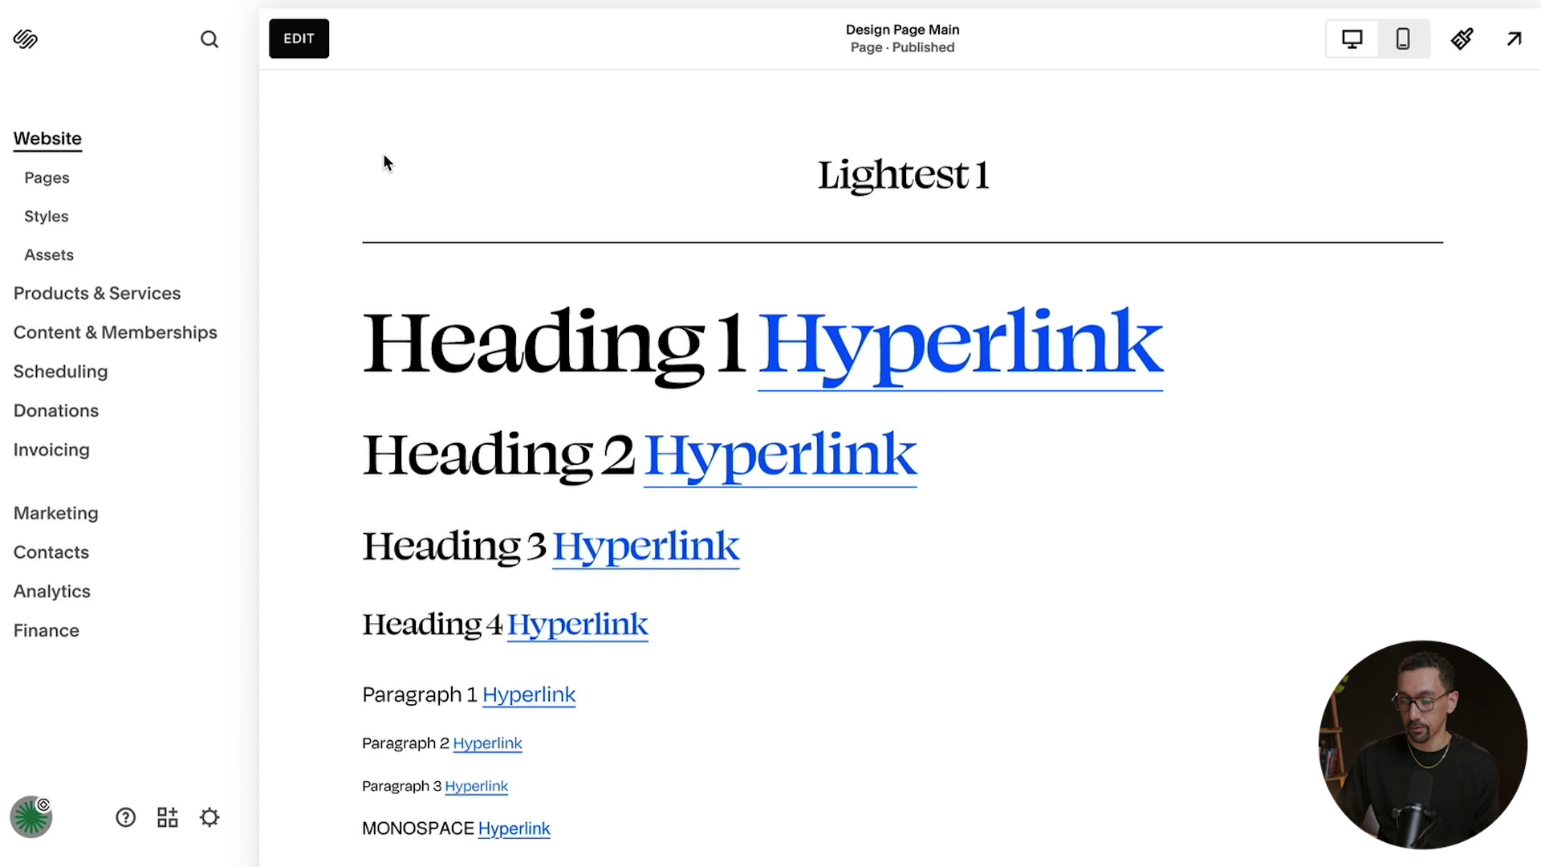
# Enter page editing and check that the left Learn more button's style list shows Tertiary
pyautogui.click(298, 41)
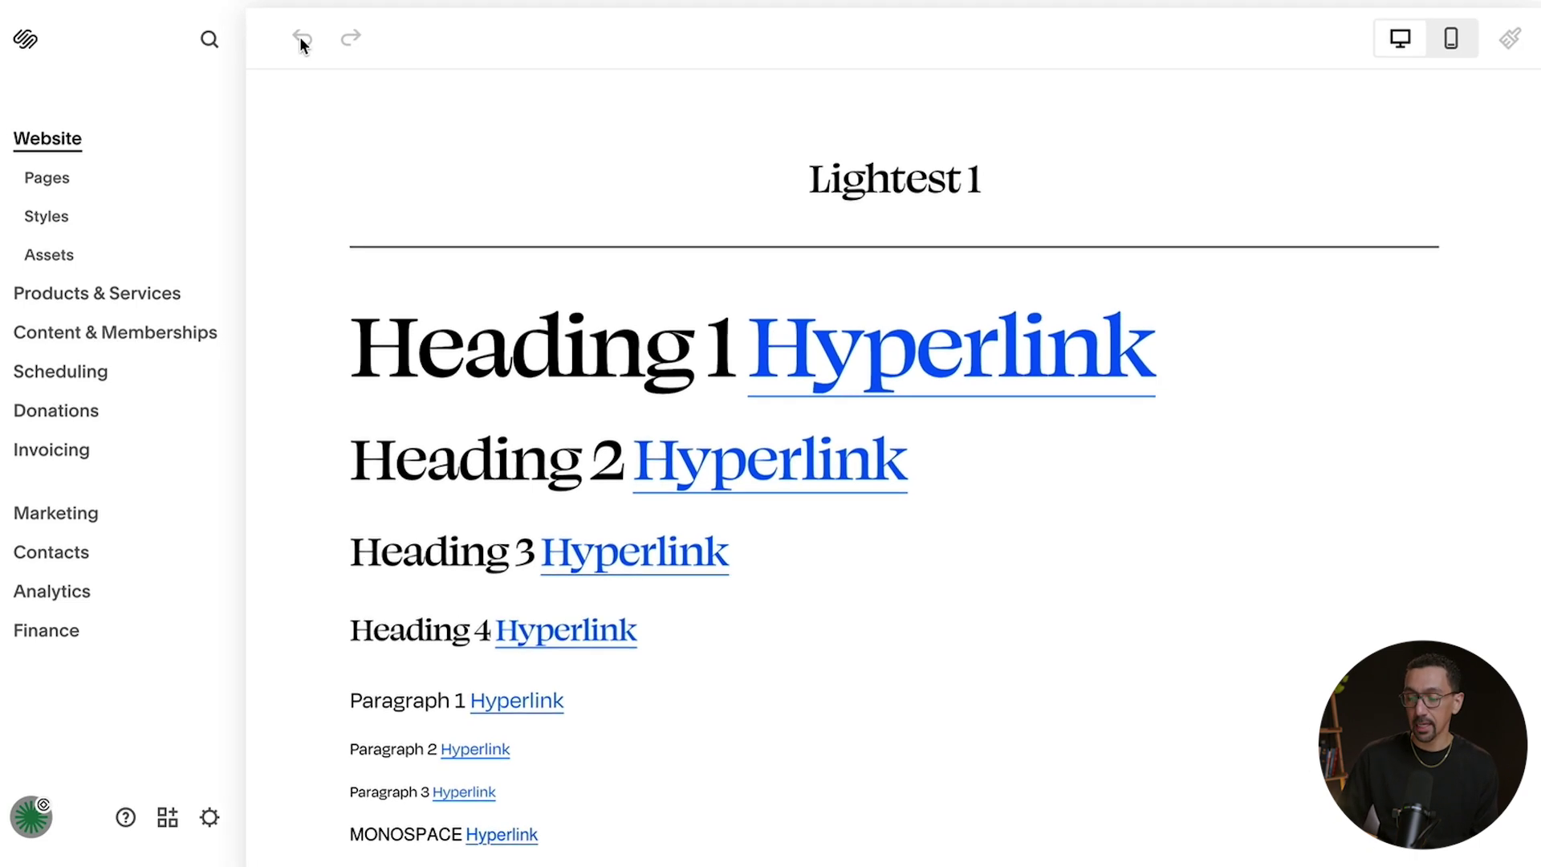
pyautogui.scroll(-10, 386, 480)
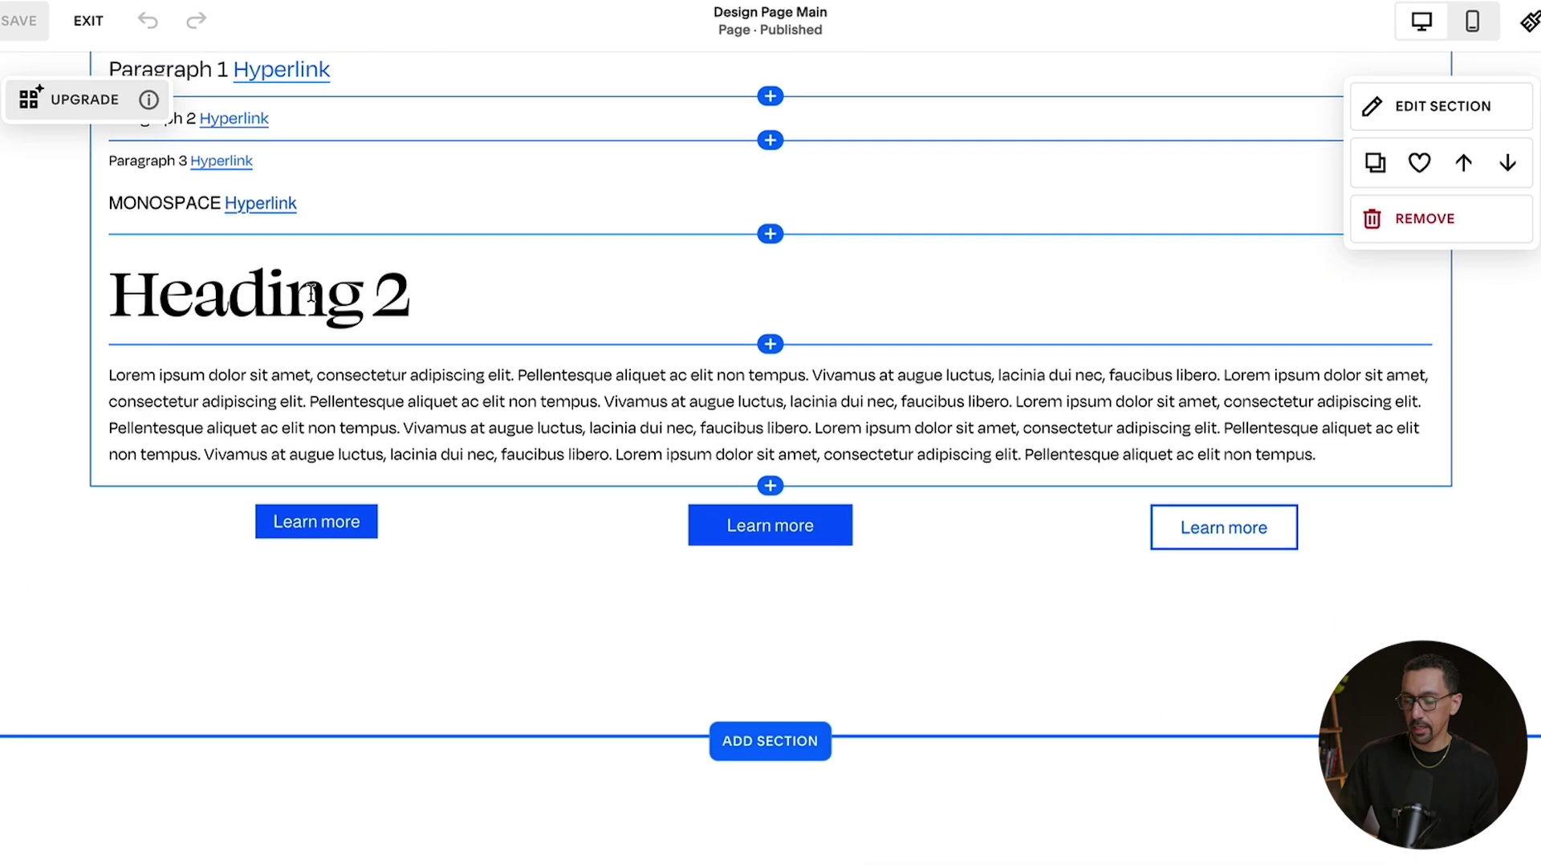
pyautogui.click(176, 502)
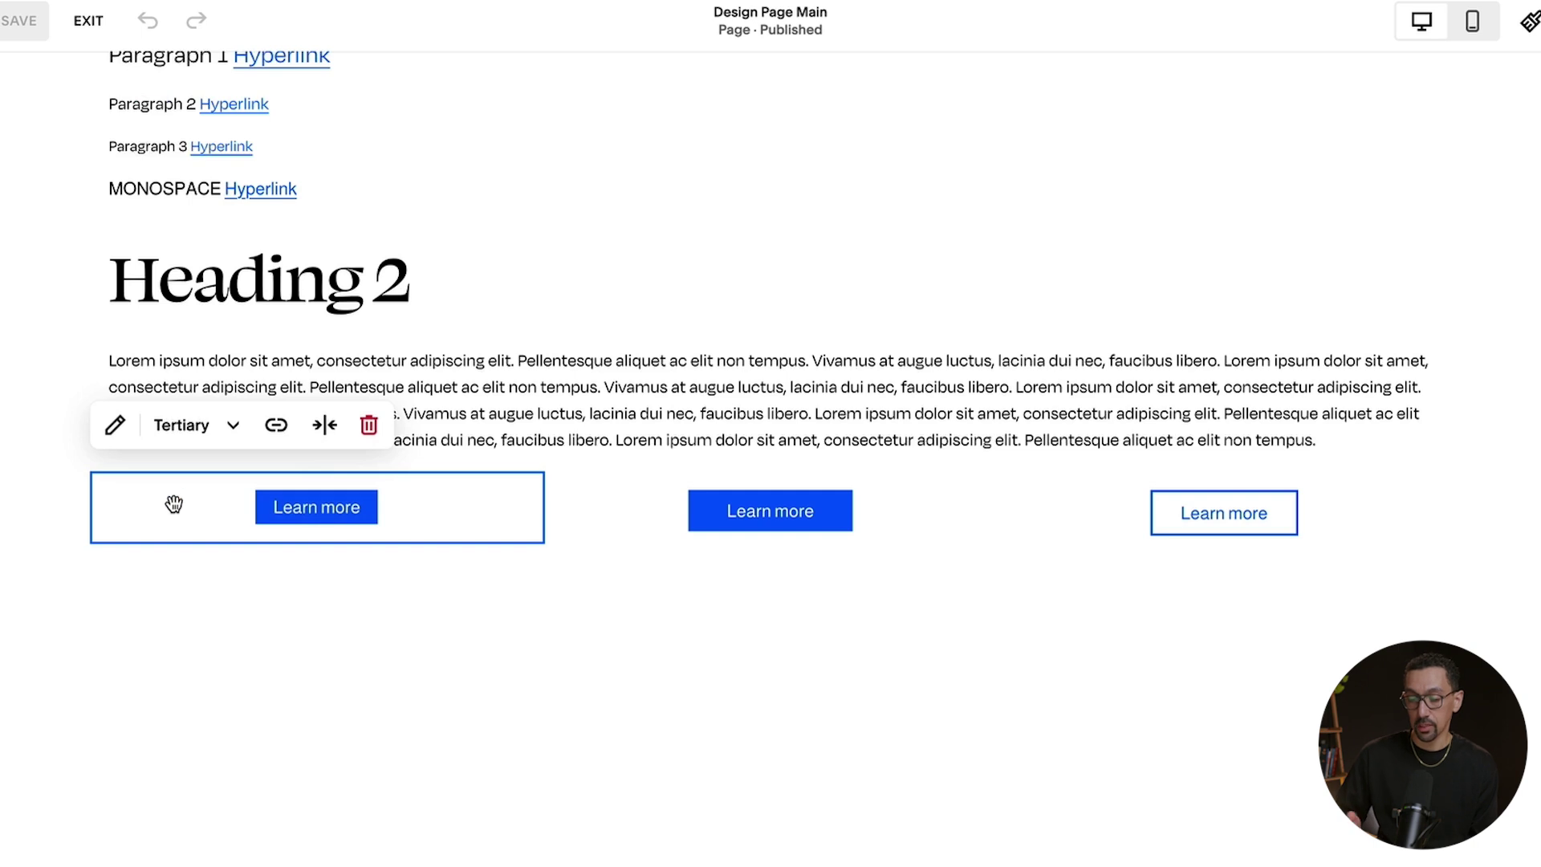
pyautogui.click(193, 425)
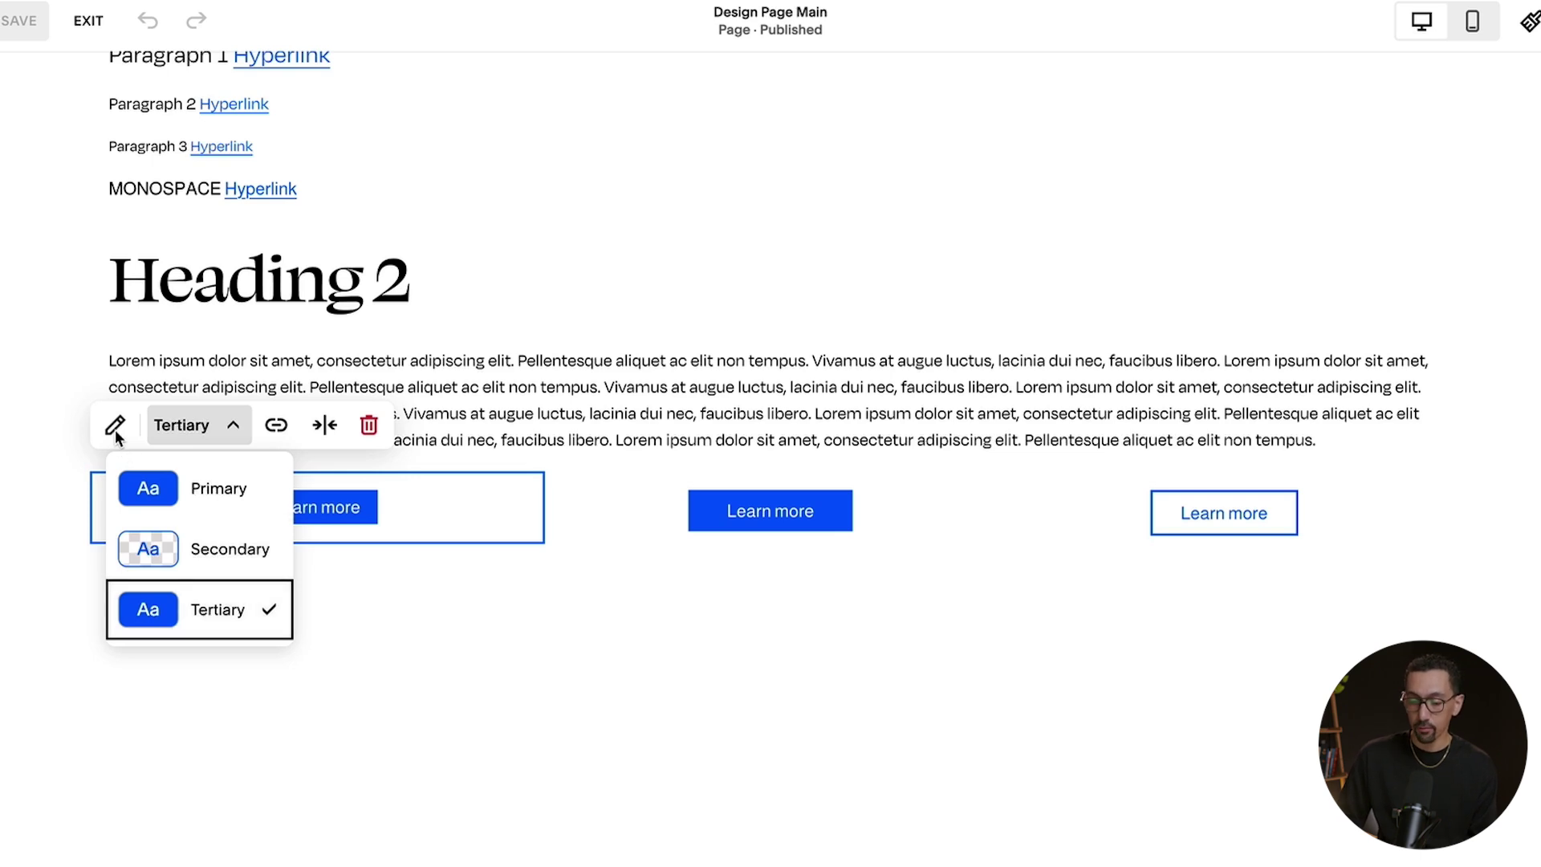
pyautogui.press('Escape')
# Review the left Learn more button's settings on its Design tab
pyautogui.click(233, 479)
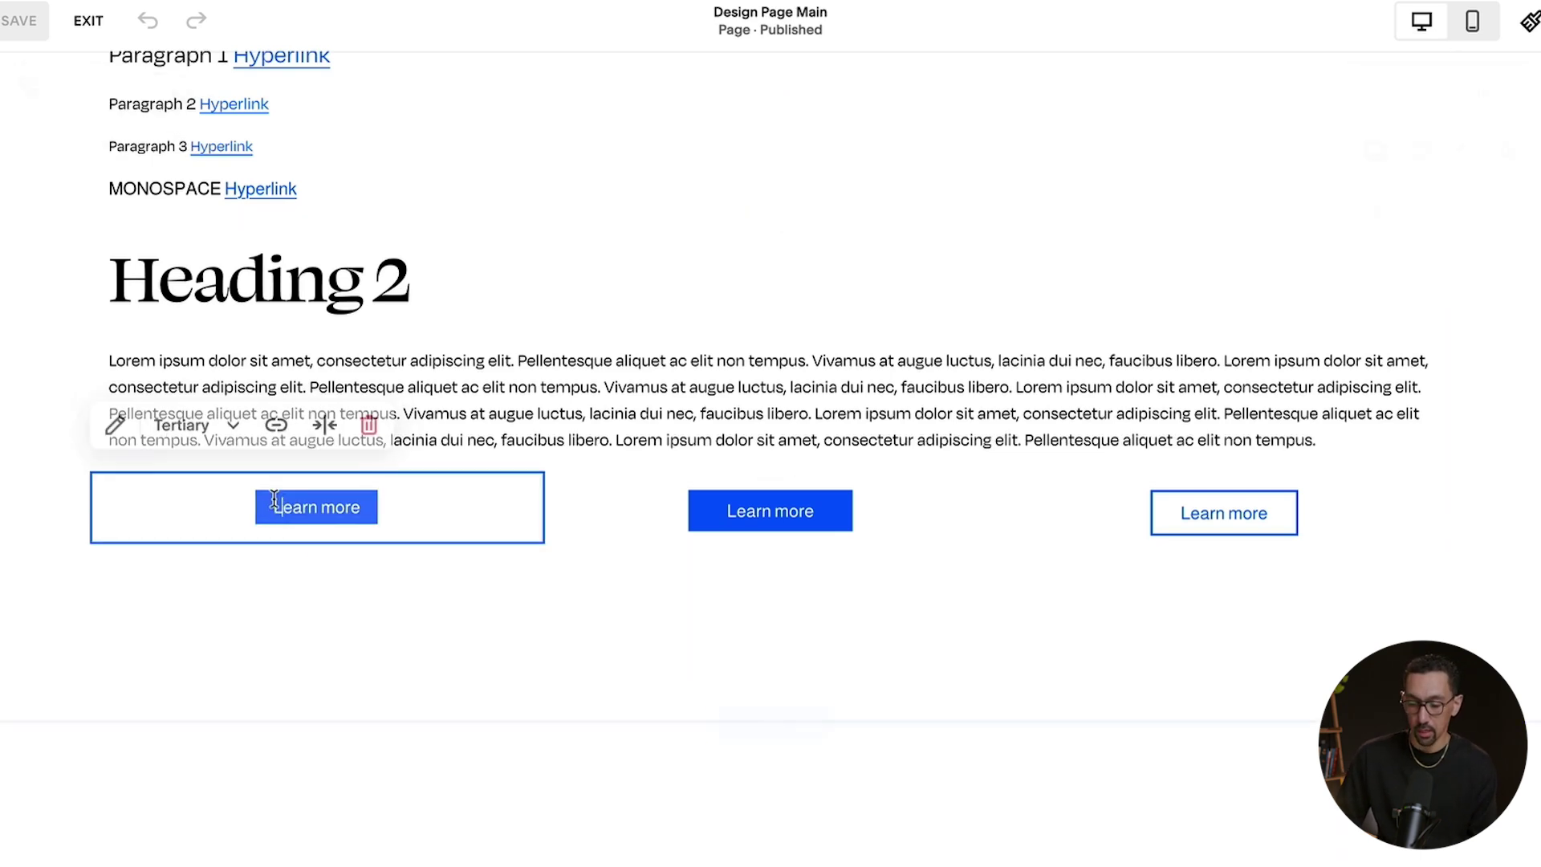
pyautogui.click(109, 423)
pyautogui.click(674, 403)
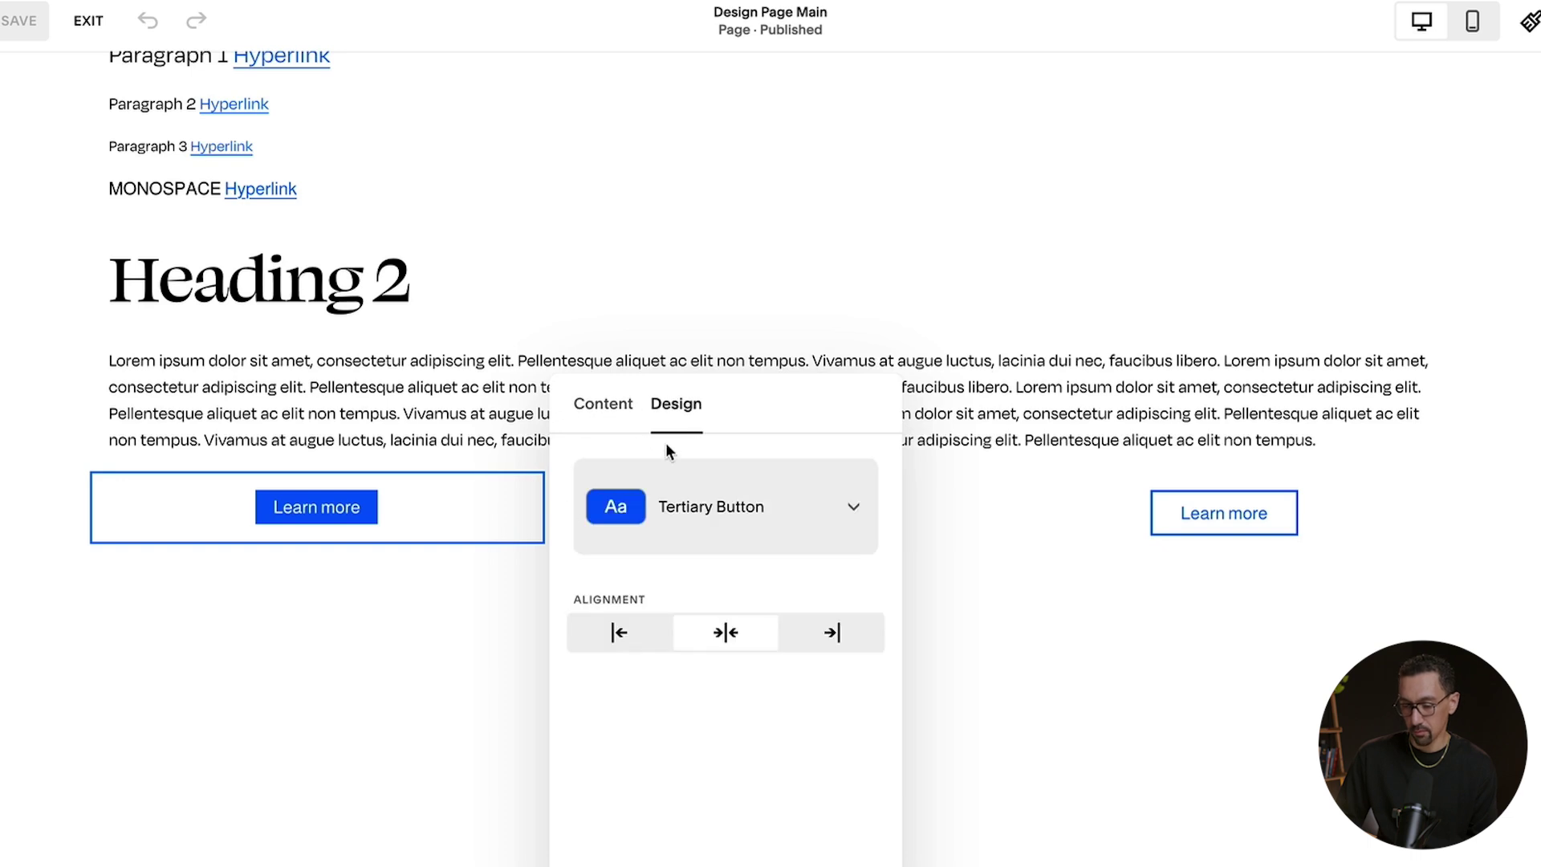
pyautogui.click(518, 580)
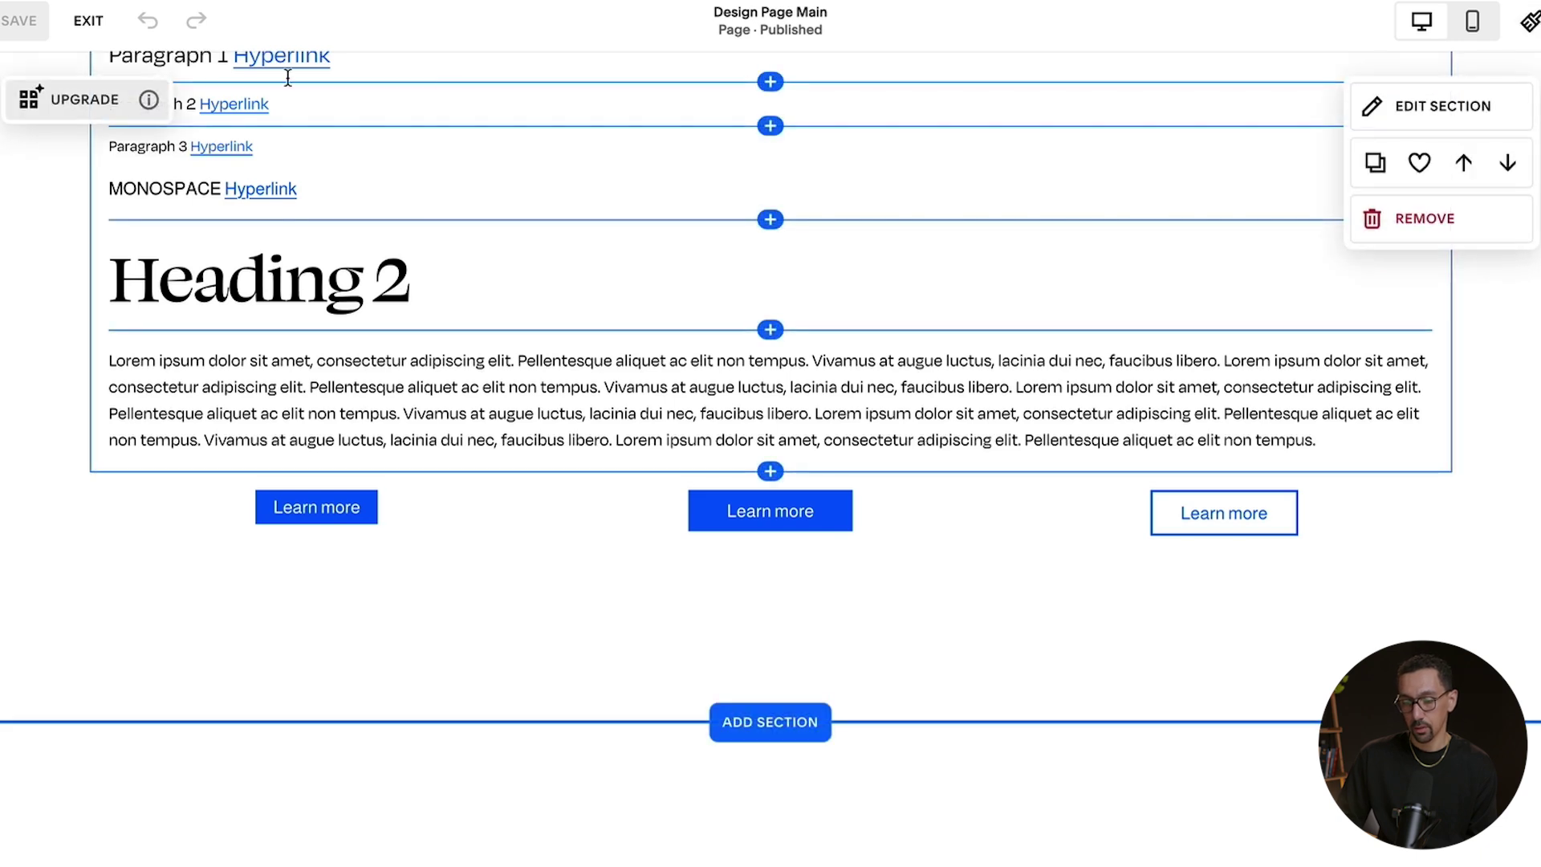
# Exit page editing and open Site Styles with the Learn more buttons scrolled into view
pyautogui.click(98, 23)
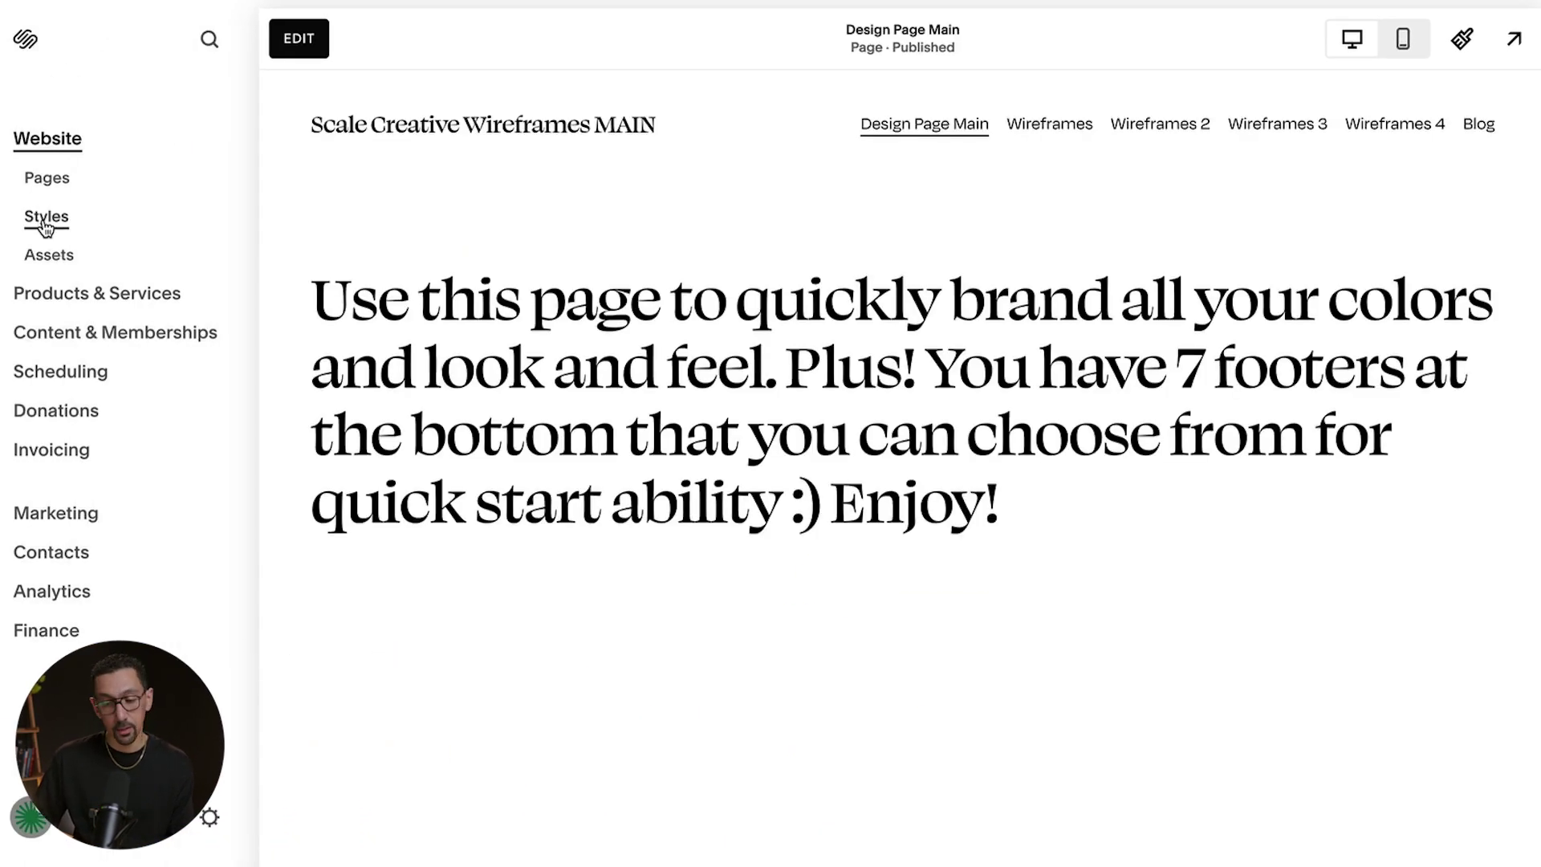
pyautogui.click(1463, 40)
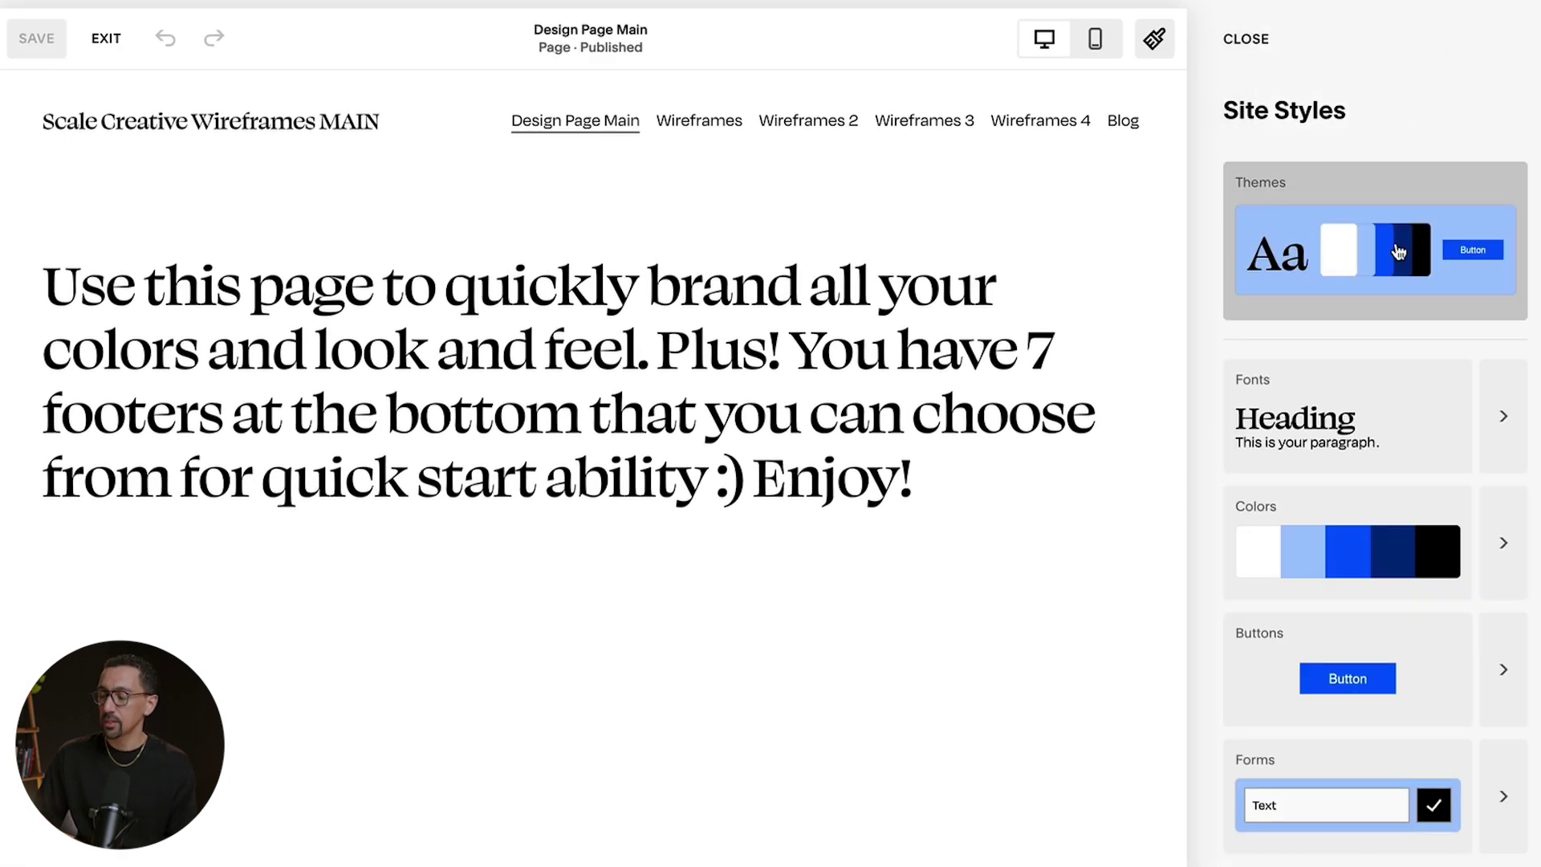
pyautogui.scroll(-1, 1405, 410)
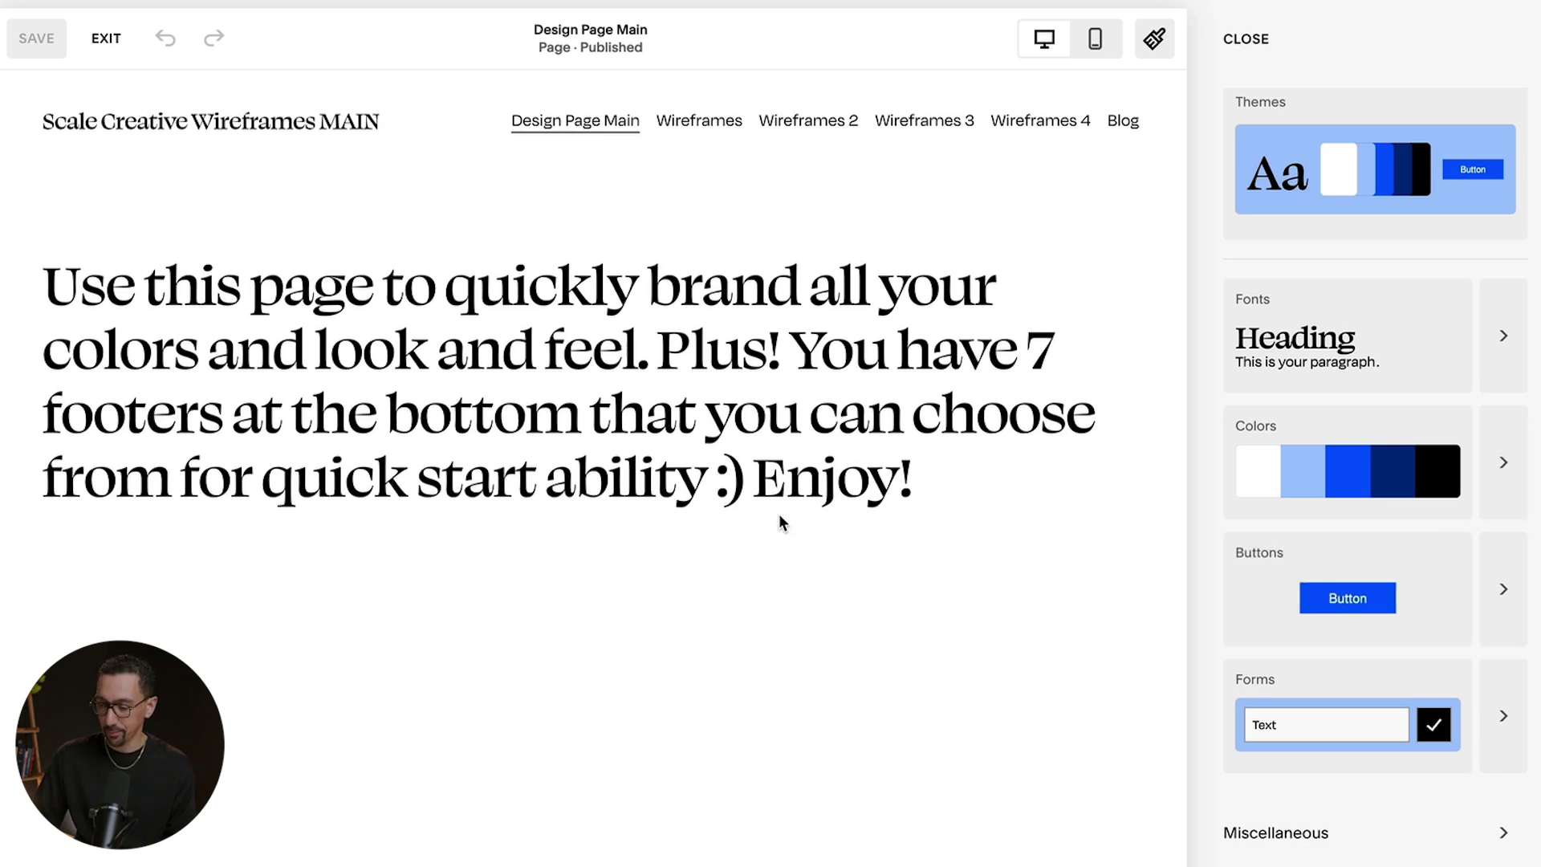
pyautogui.scroll(-10, 786, 525)
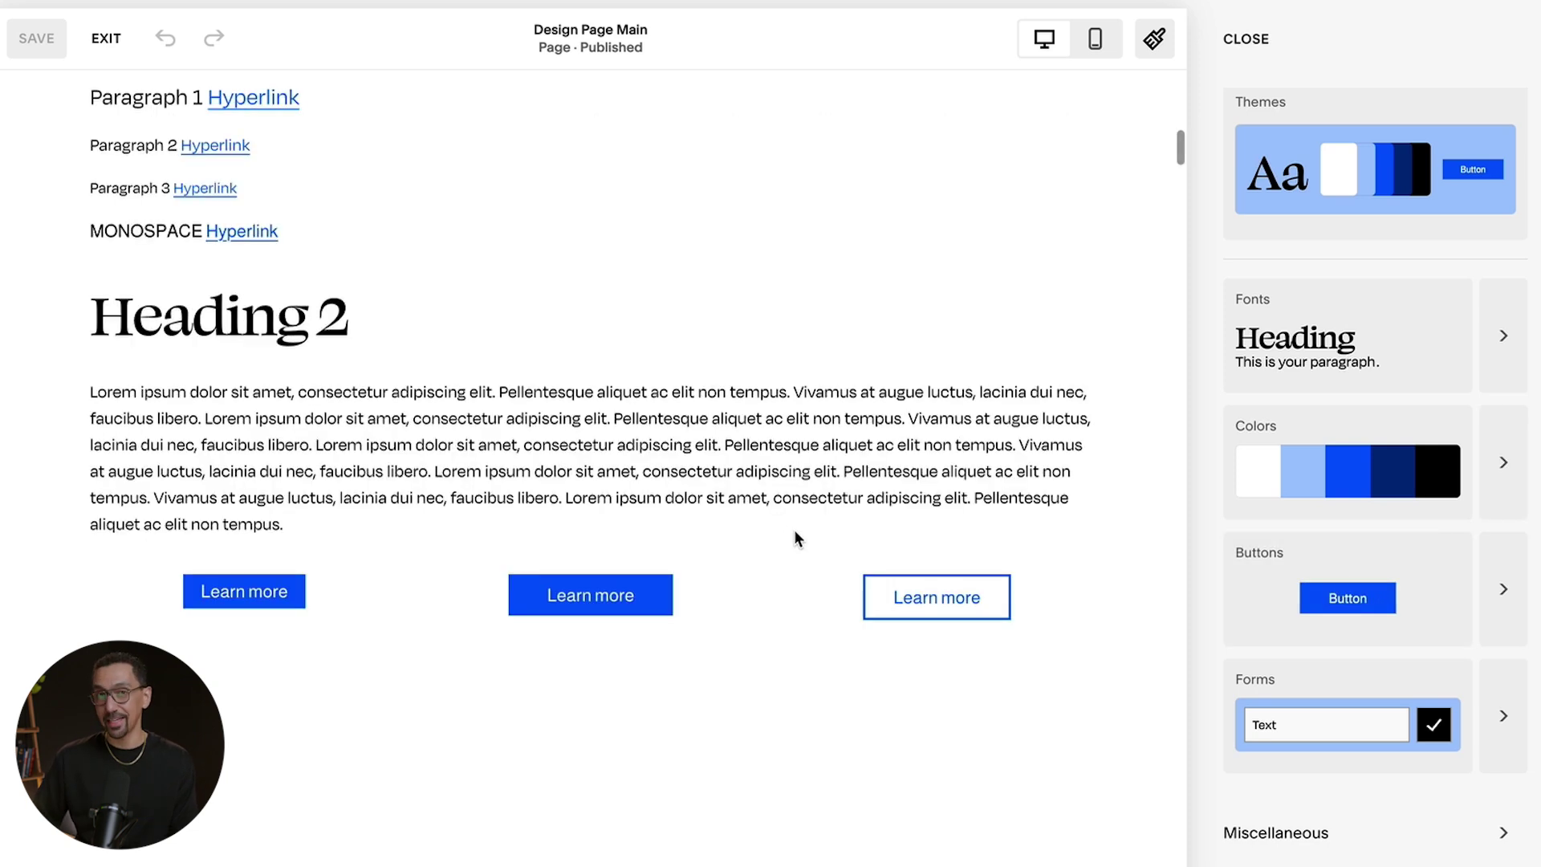
pyautogui.click(1502, 592)
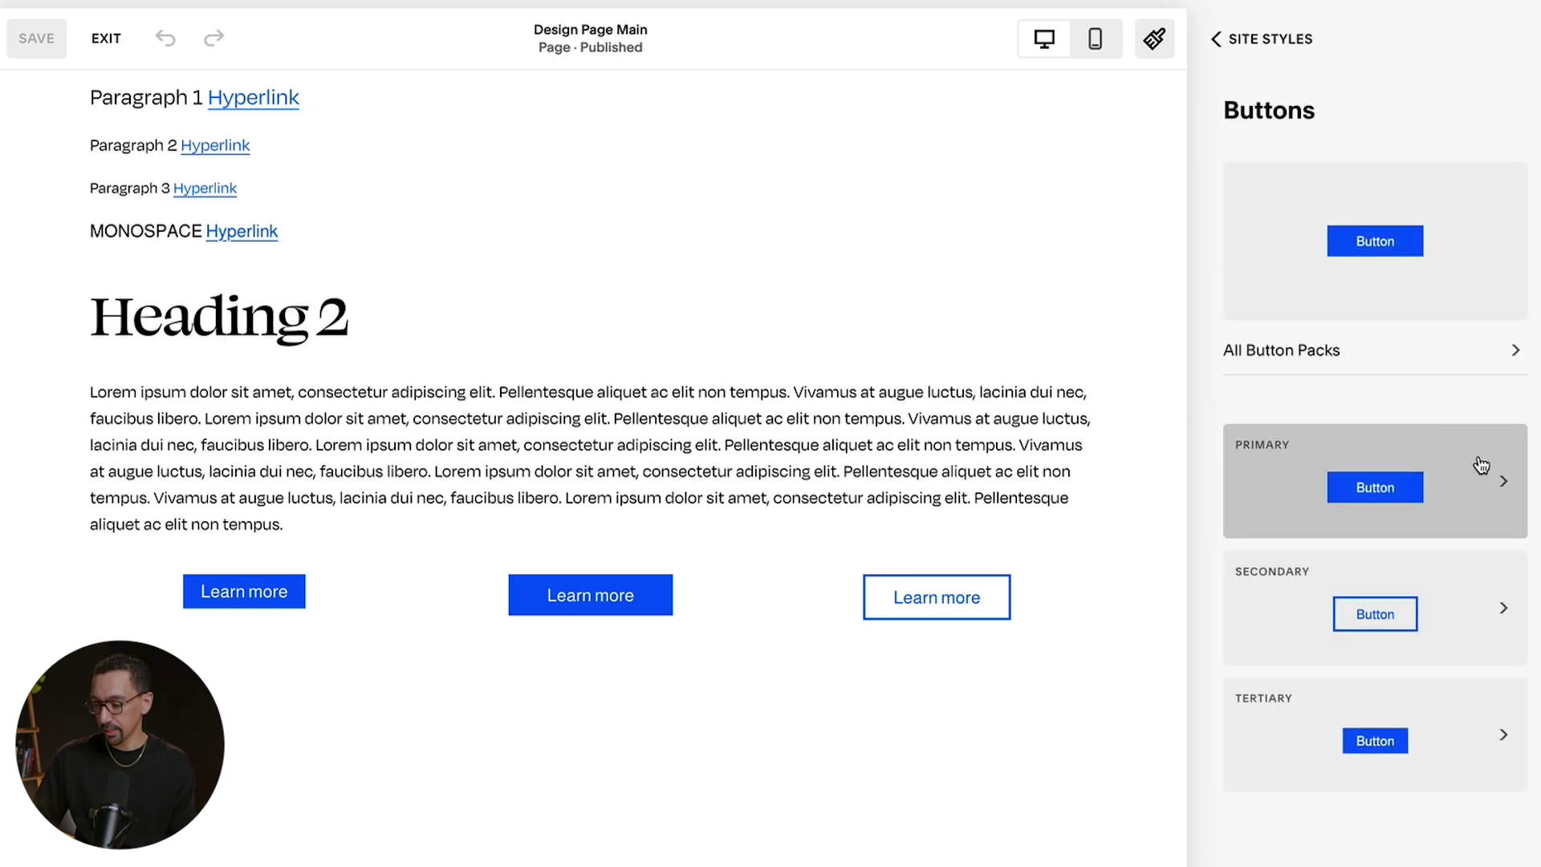
pyautogui.click(1481, 467)
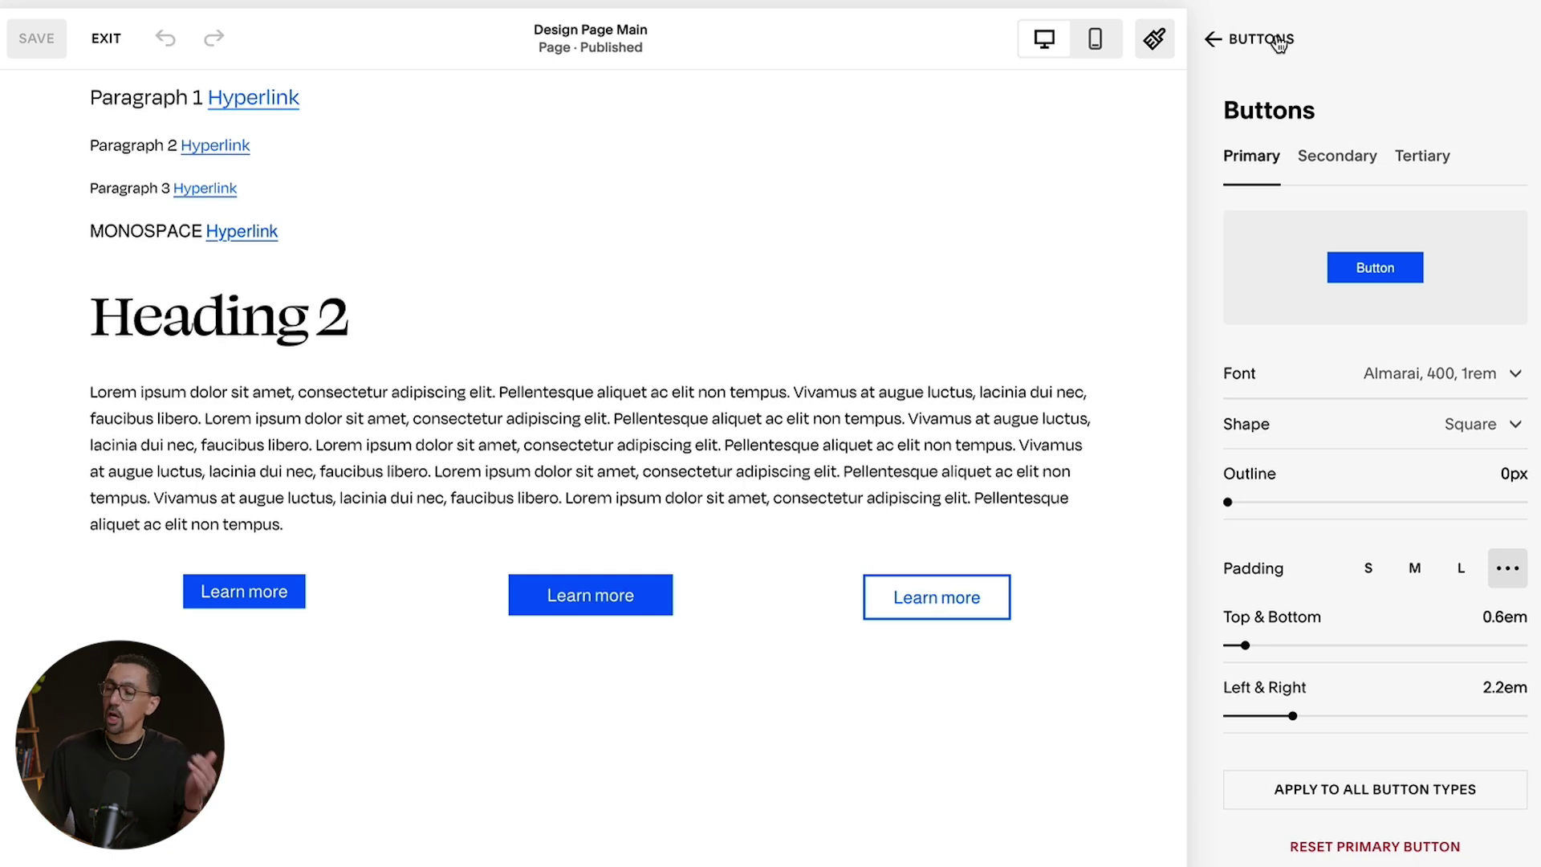
pyautogui.click(1279, 42)
# From the Site Styles overview, go to Colors and start editing the Lightest 1 color theme
pyautogui.click(1278, 40)
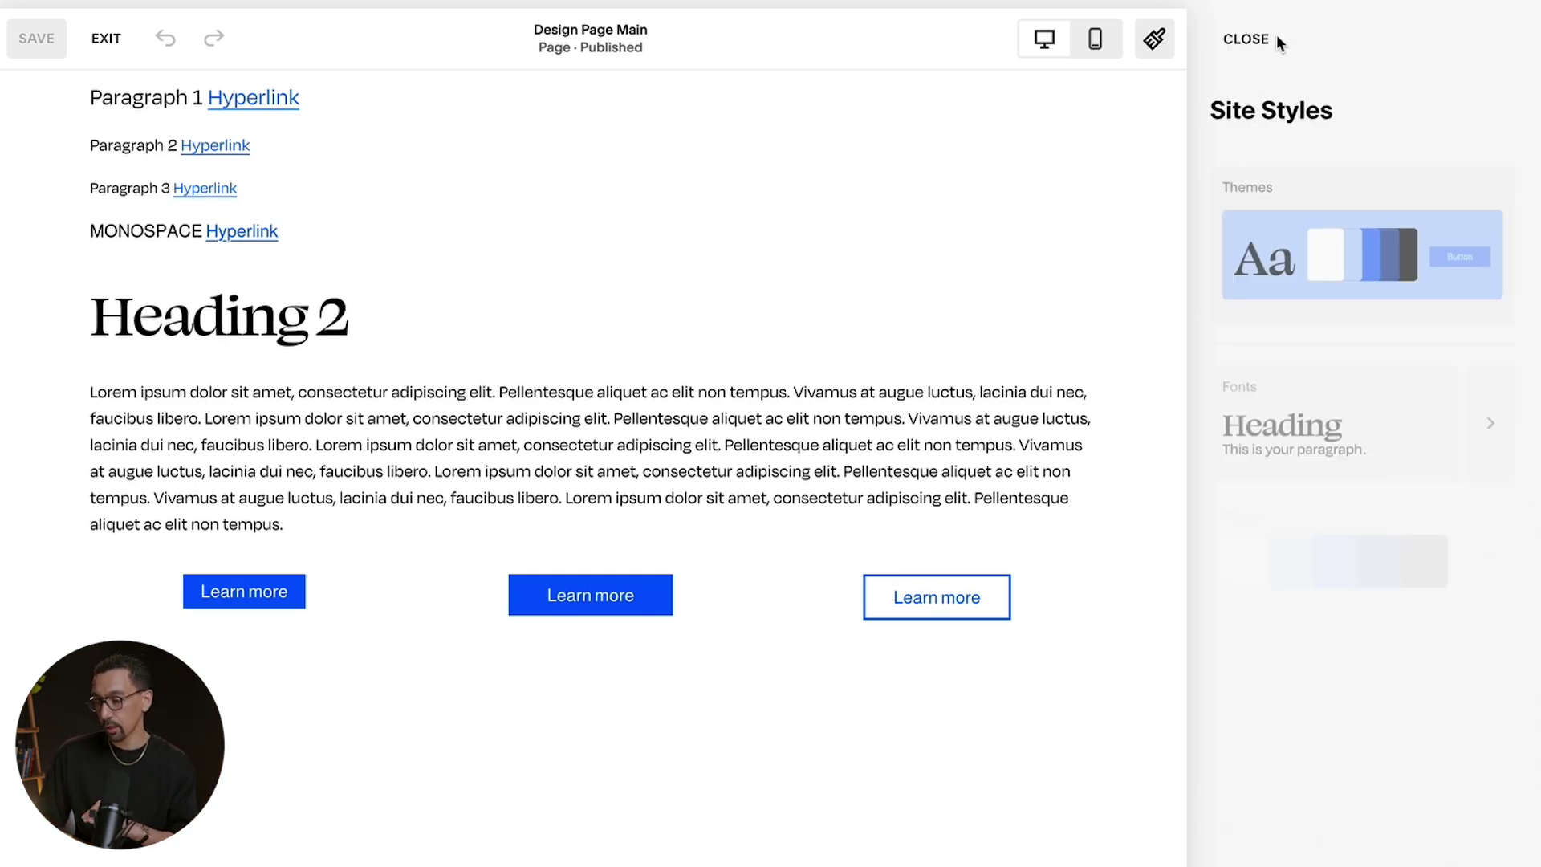
pyautogui.click(1509, 544)
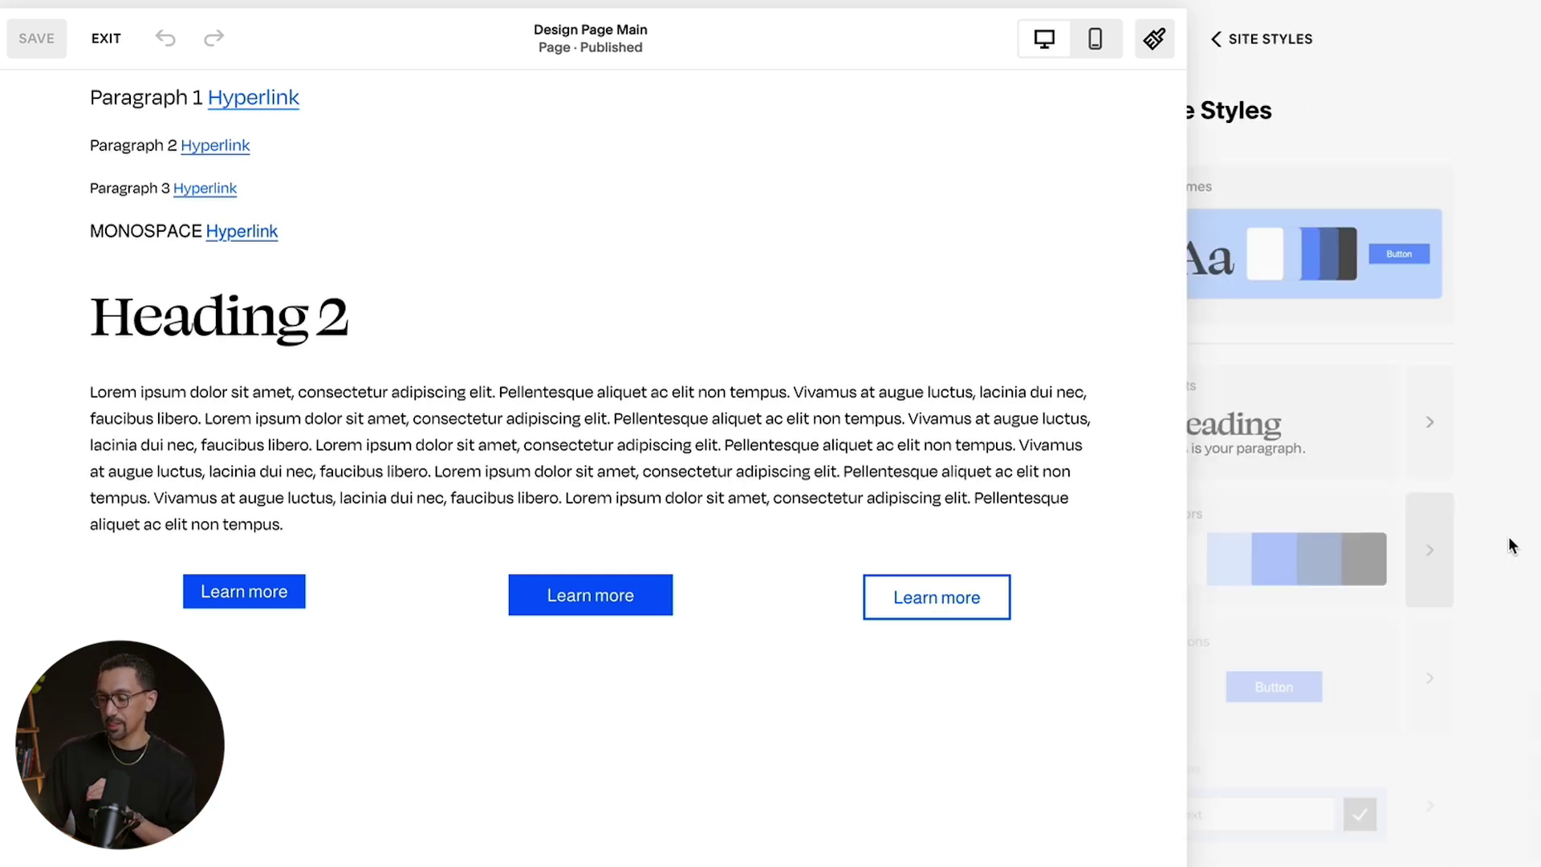
pyautogui.scroll(-3, 1439, 538)
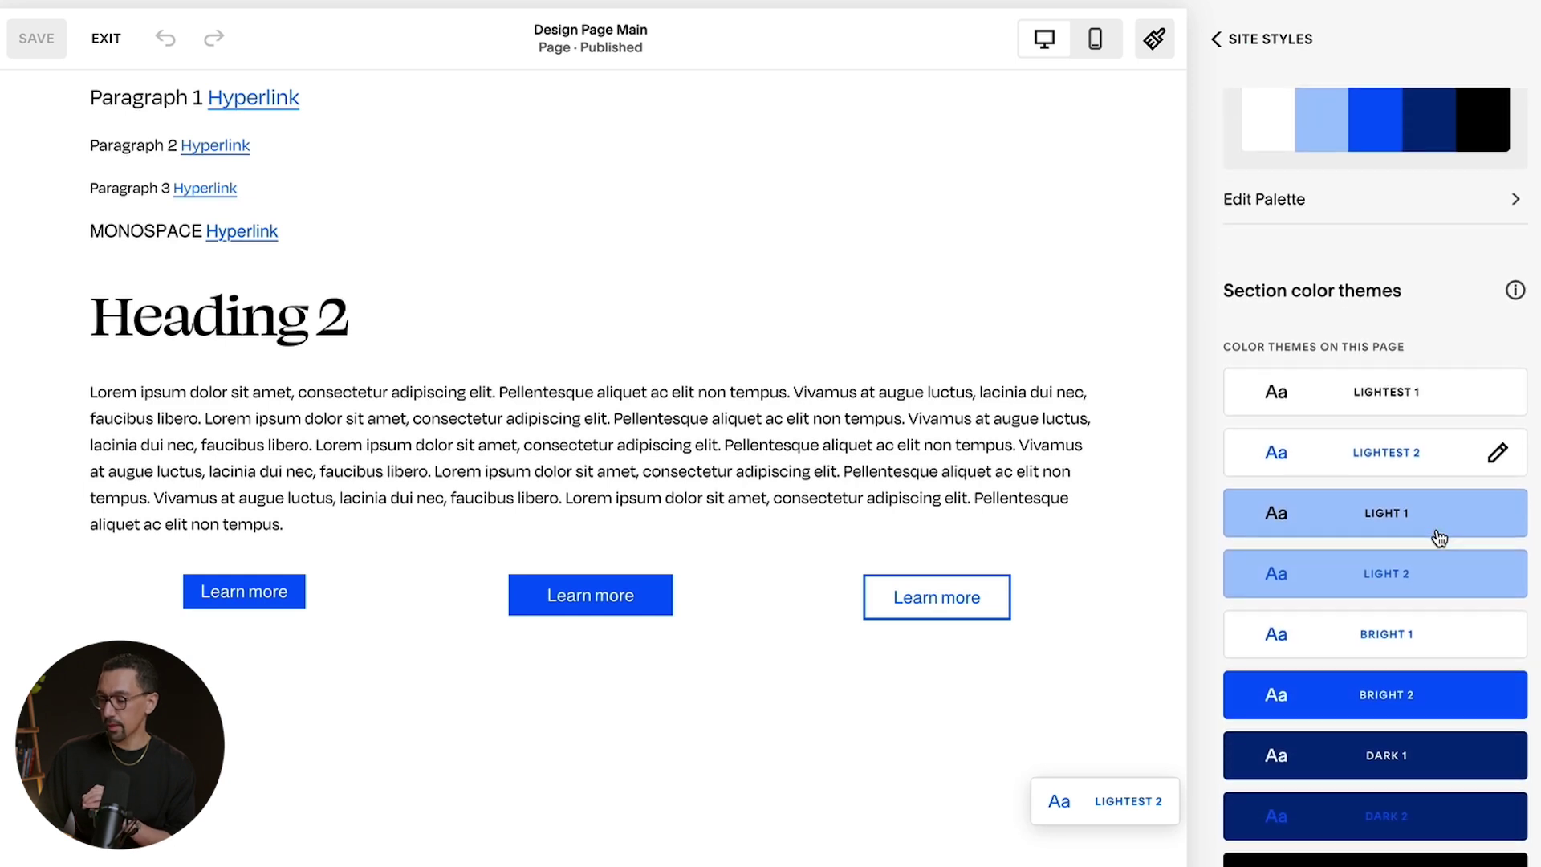
pyautogui.scroll(8, 974, 511)
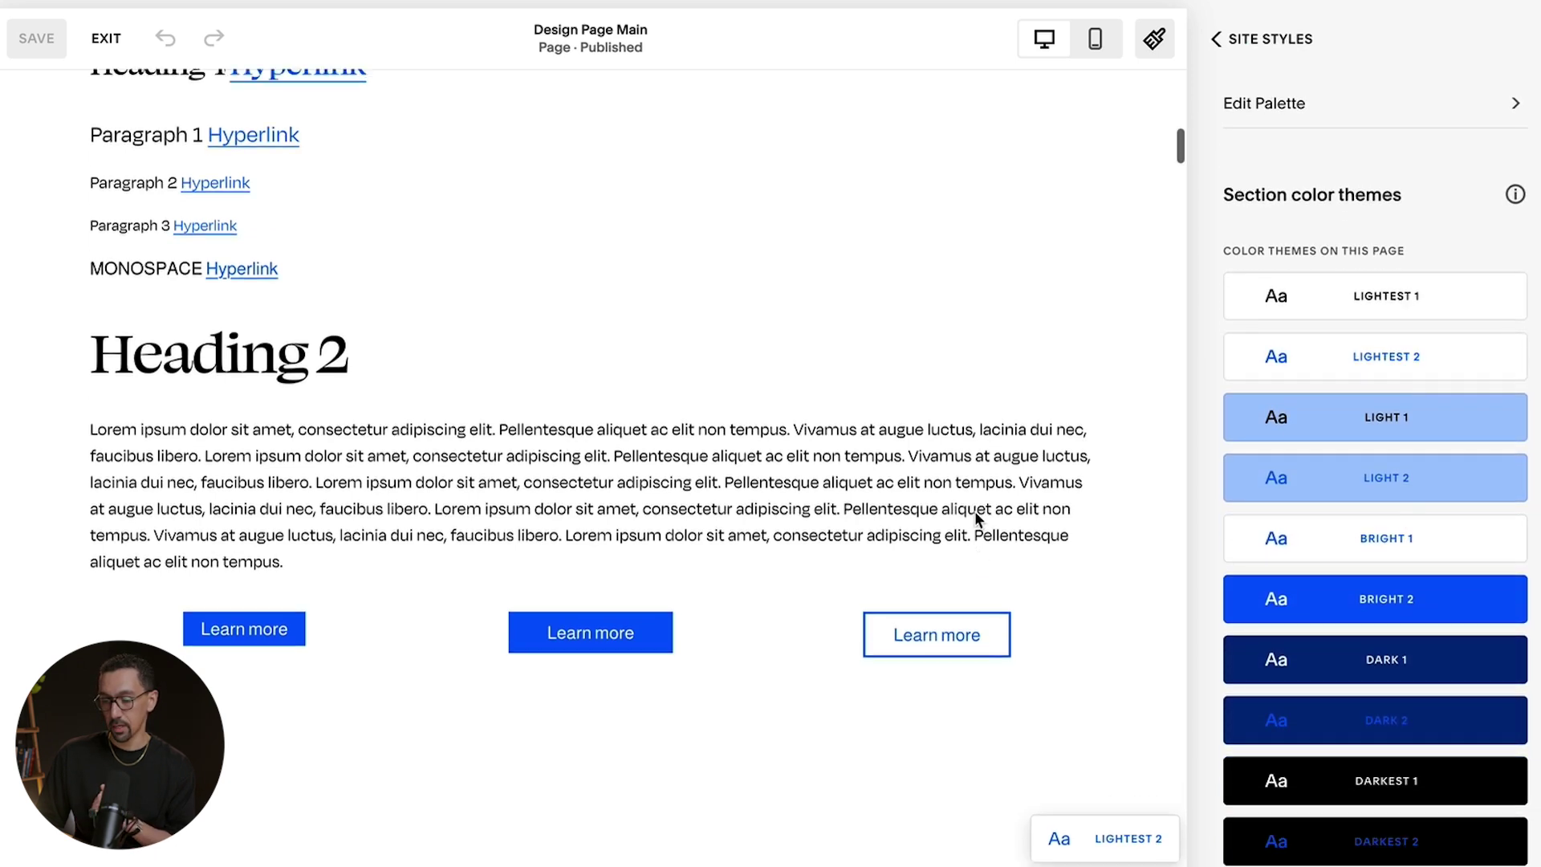
pyautogui.scroll(1, 975, 514)
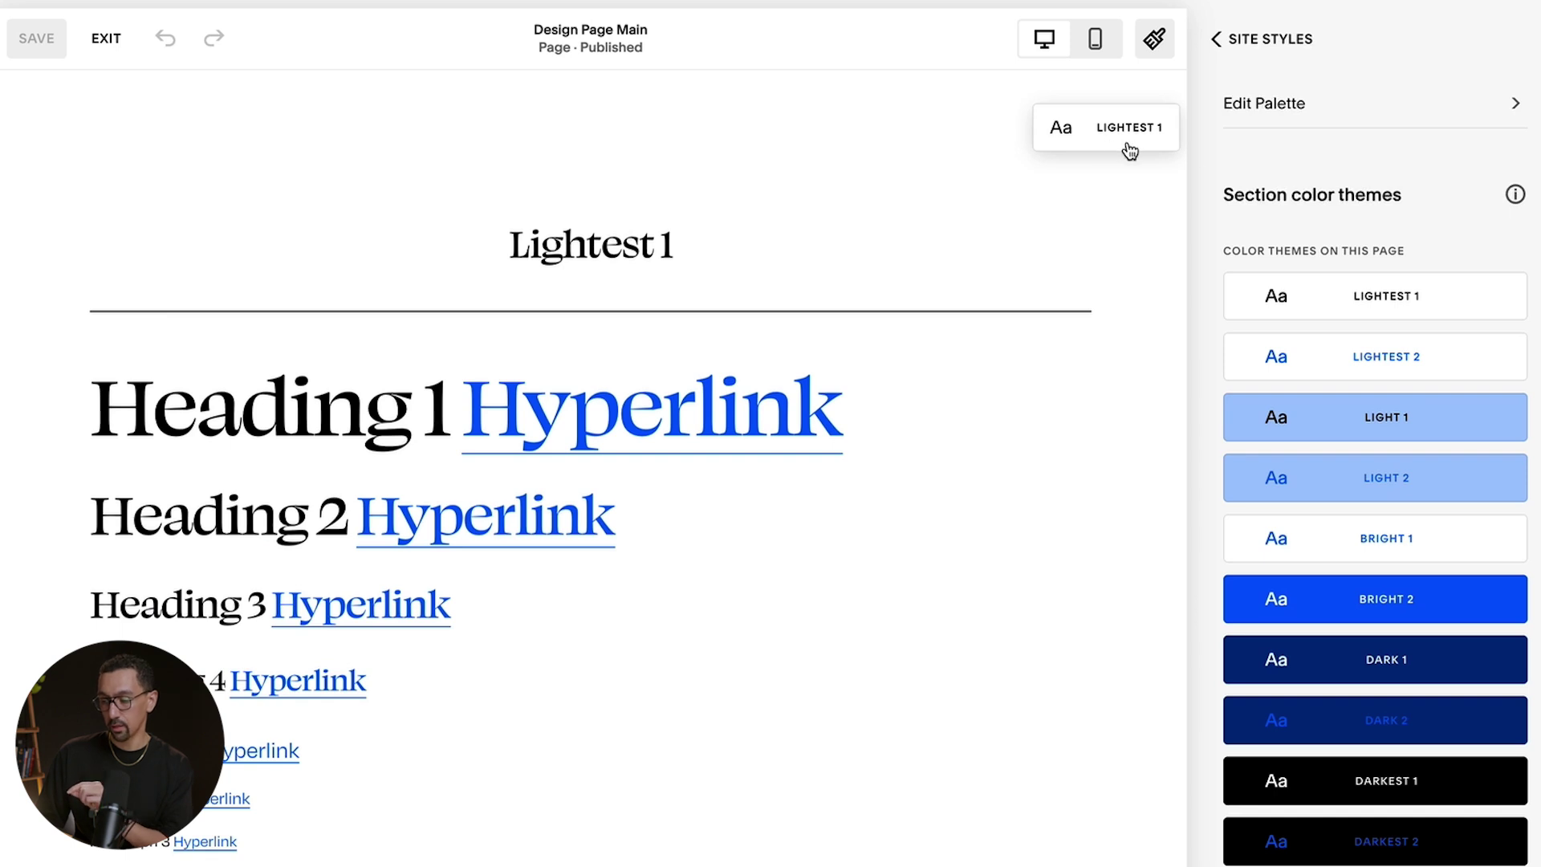
pyautogui.moveTo(1479, 298)
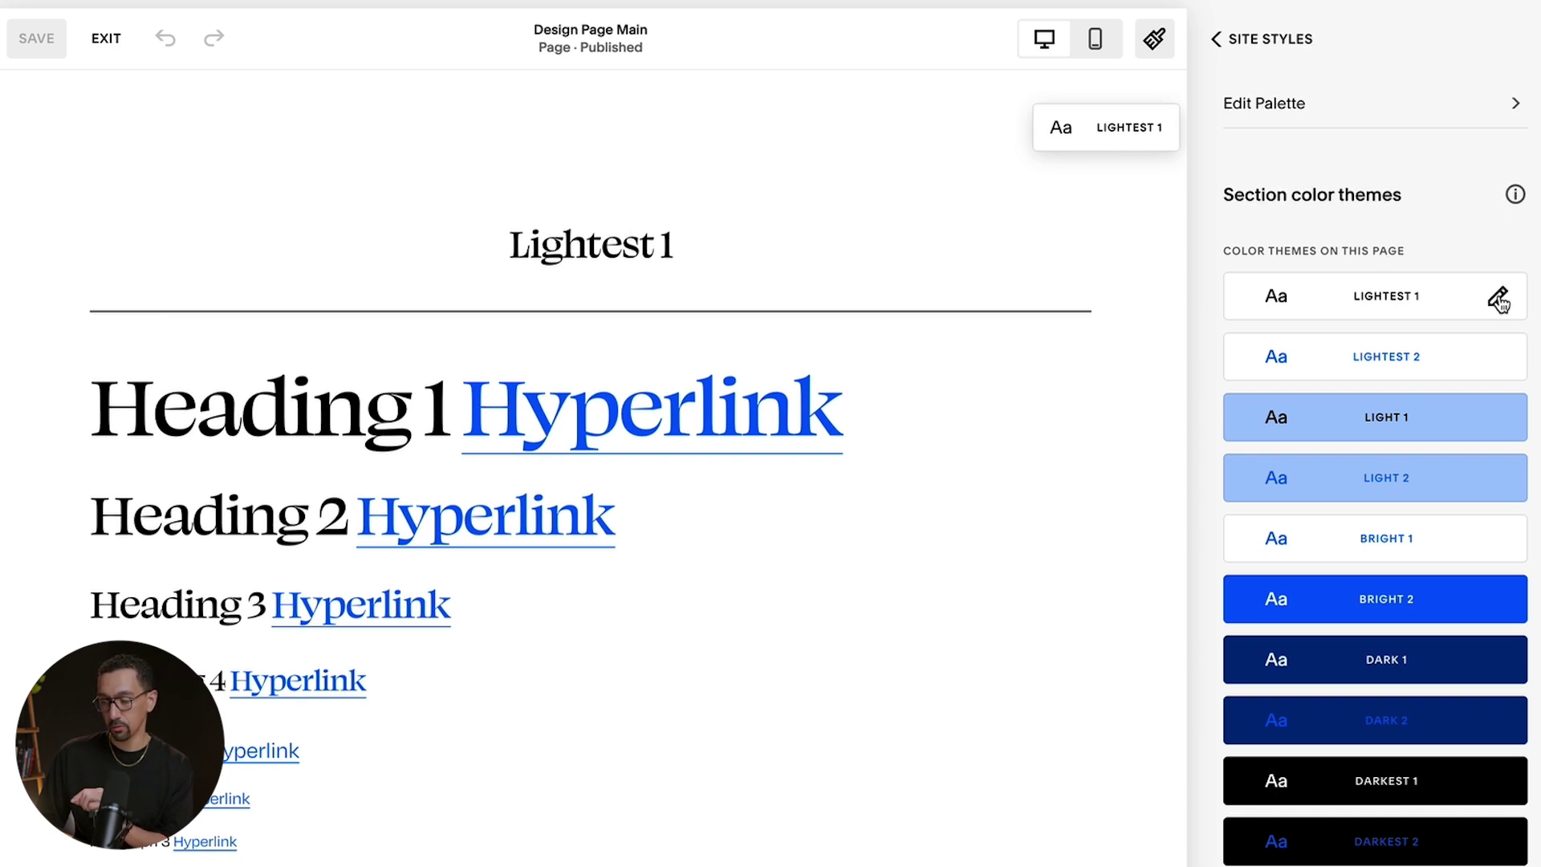
pyautogui.click(1500, 301)
# Scroll the color theme panel down to the Primary, Secondary and Tertiary button colour settings
pyautogui.scroll(-5, 950, 616)
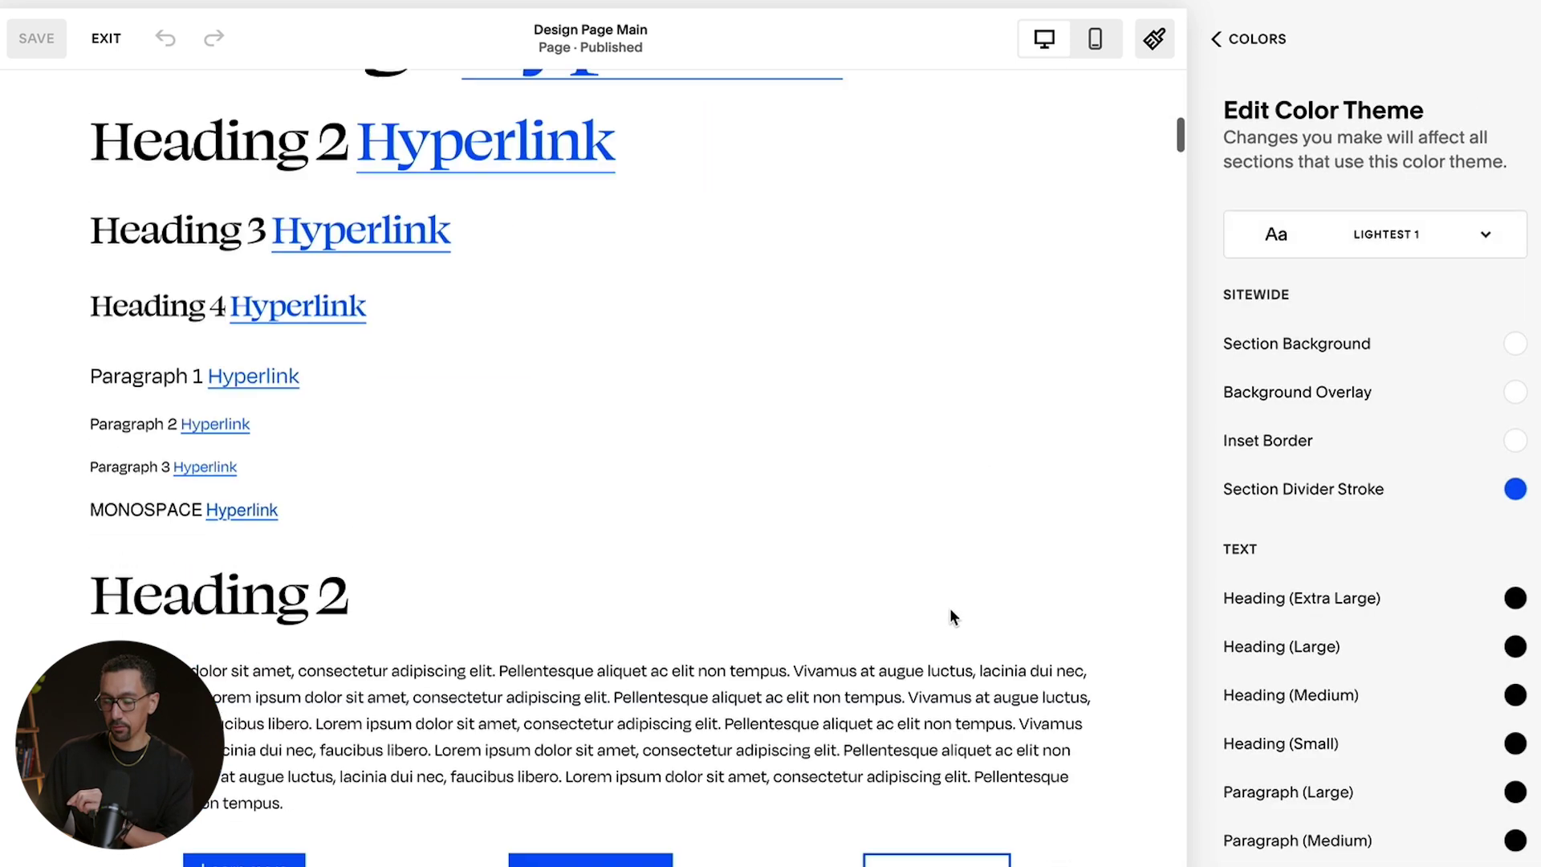
pyautogui.scroll(-5, 1284, 489)
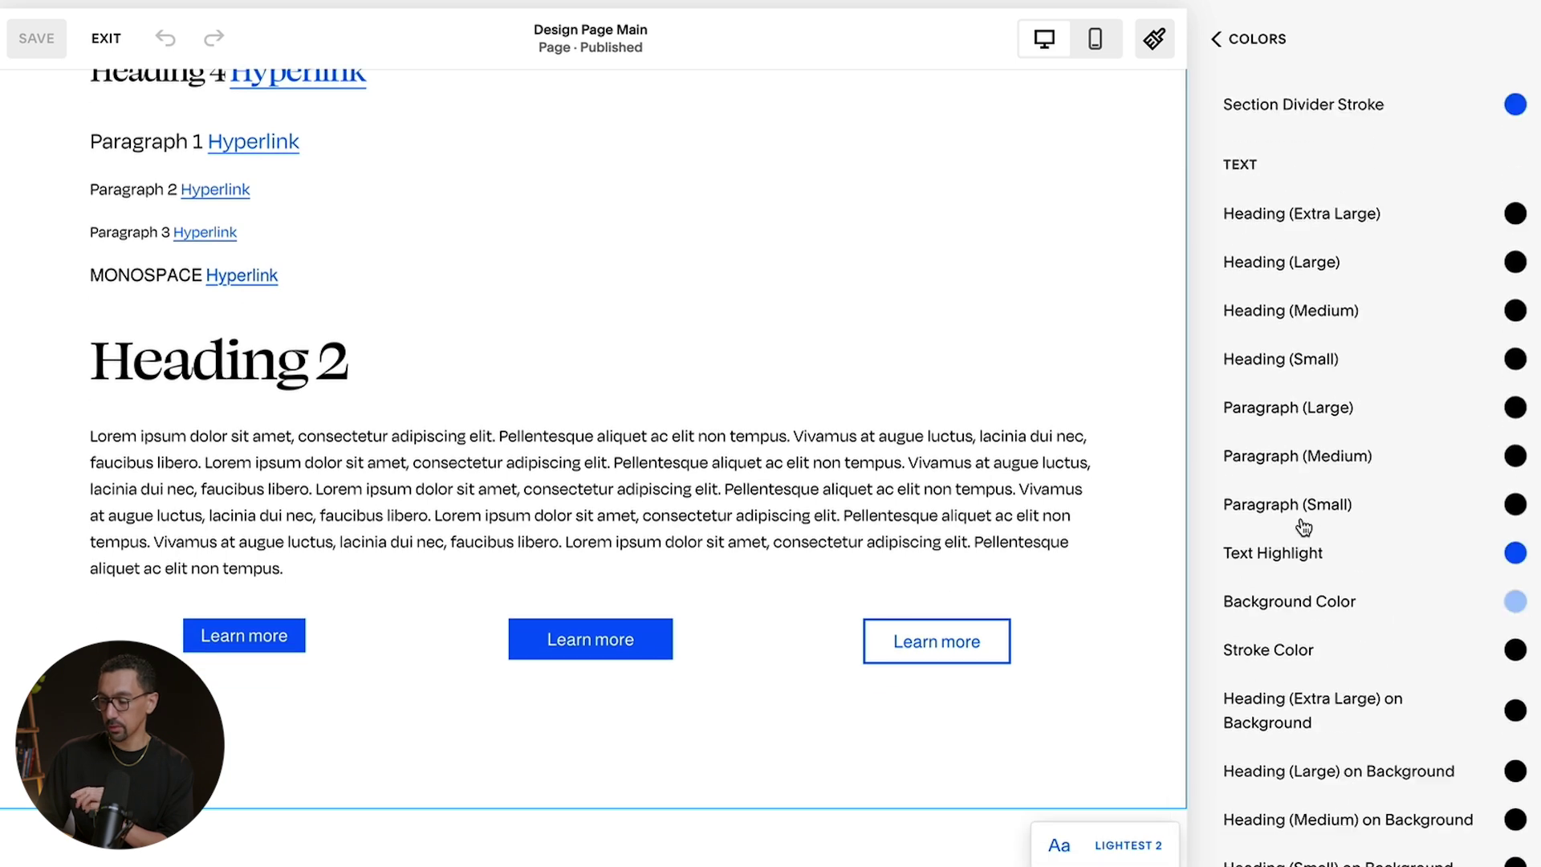
pyautogui.scroll(-9, 1303, 528)
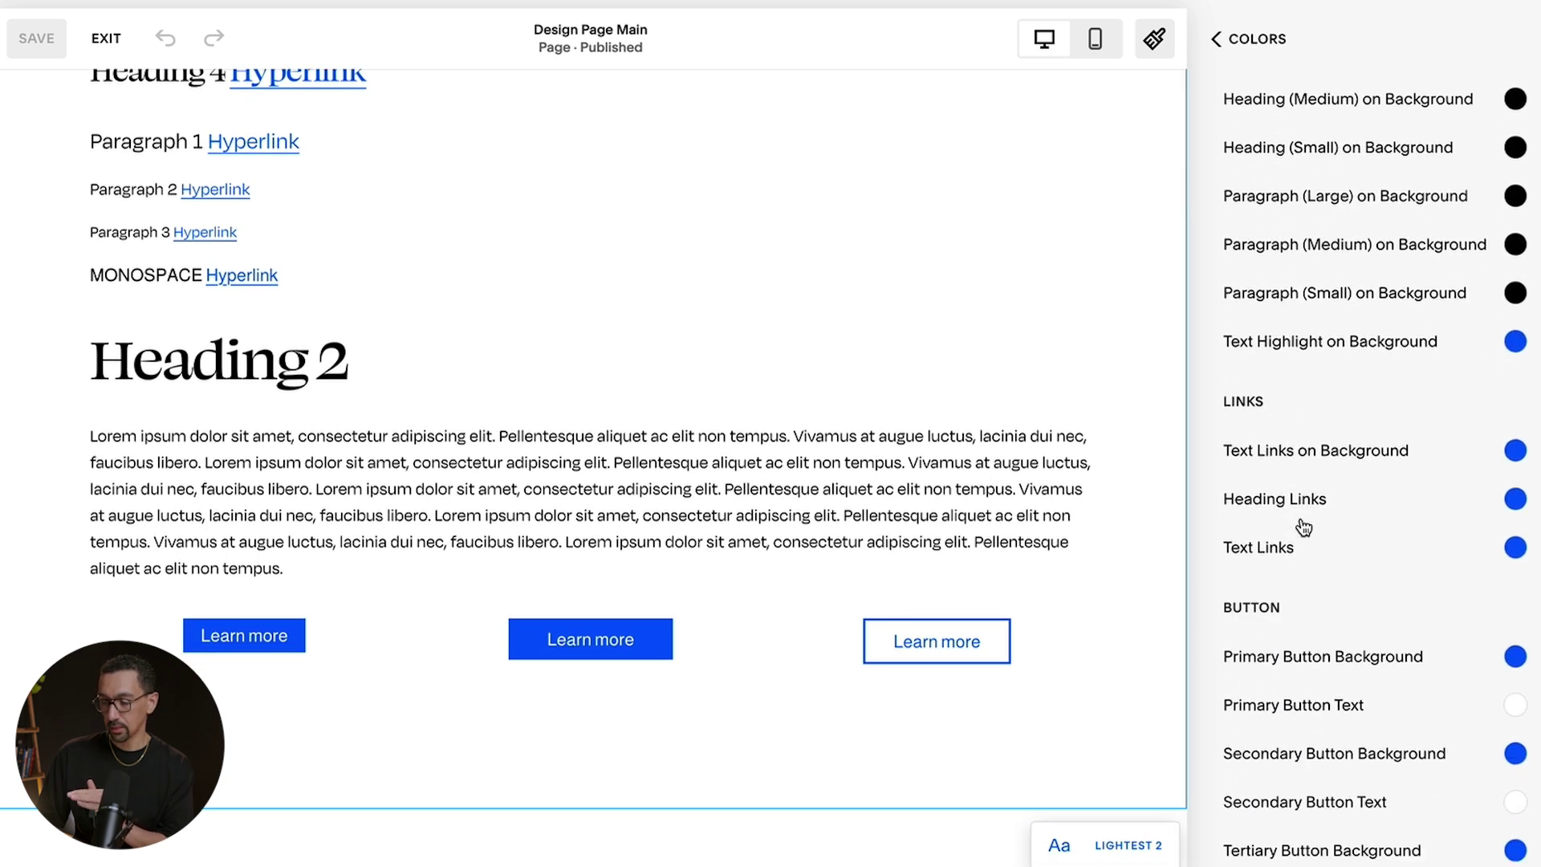
pyautogui.scroll(-3, 1302, 522)
pyautogui.scroll(-1, 1316, 630)
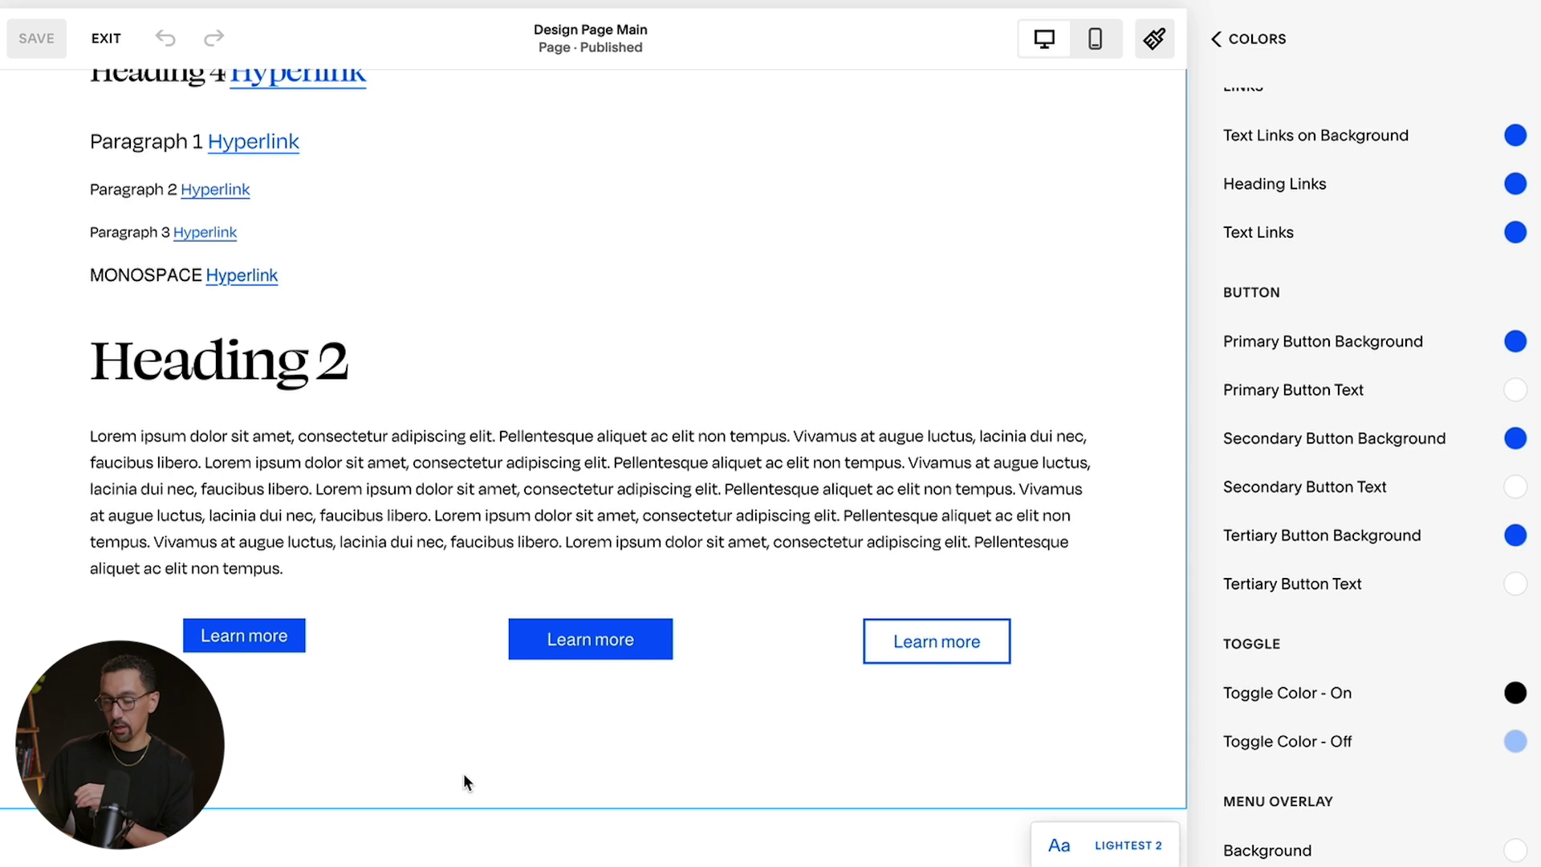
# Give the Tertiary Button Background a custom grey and try navy, then black, for its text
pyautogui.click(1516, 535)
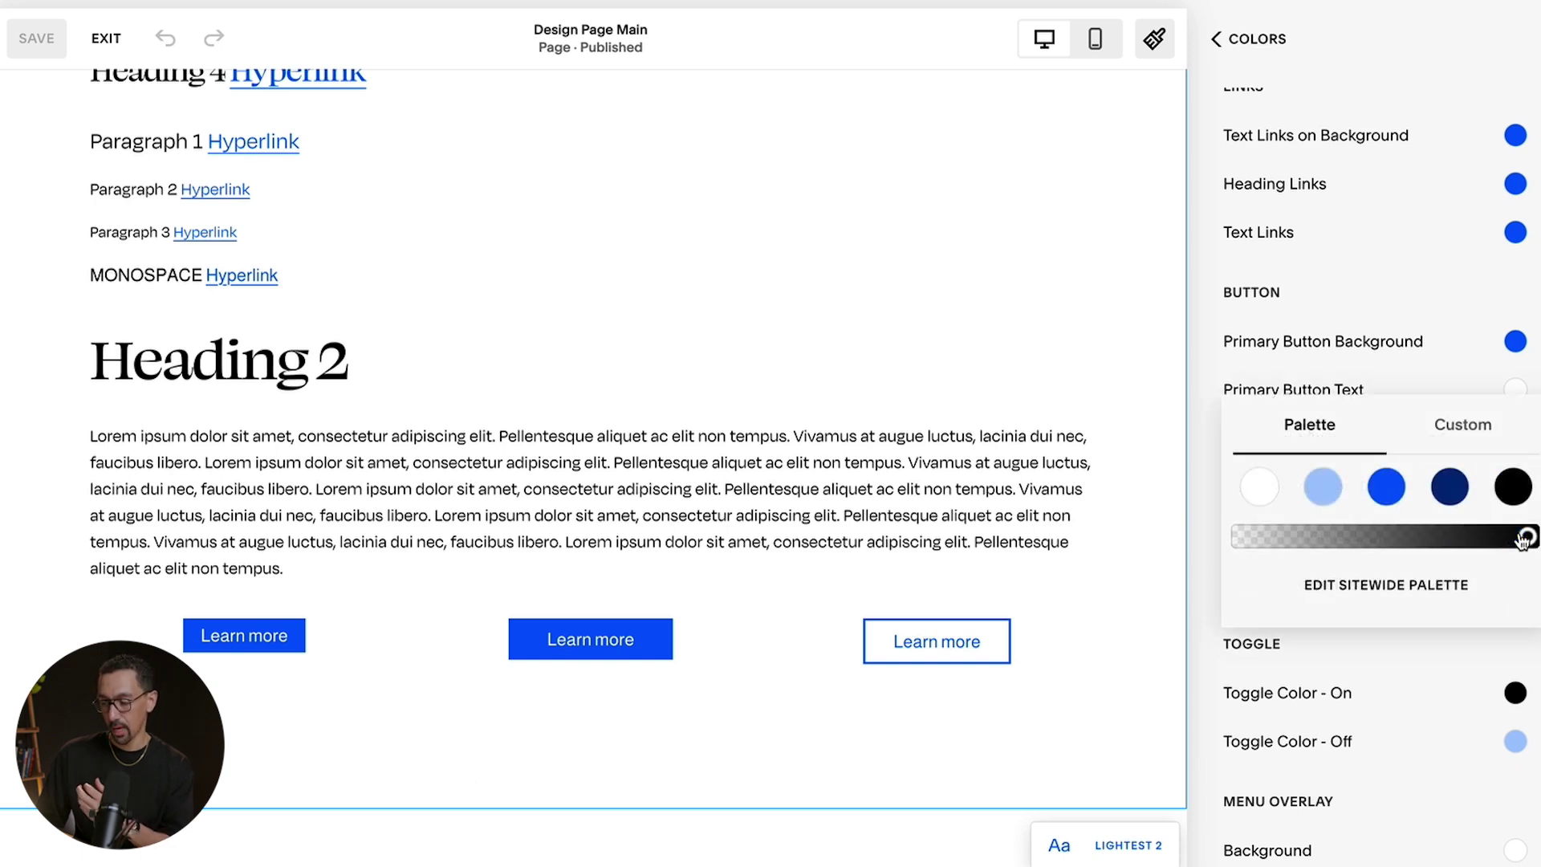
pyautogui.click(1461, 430)
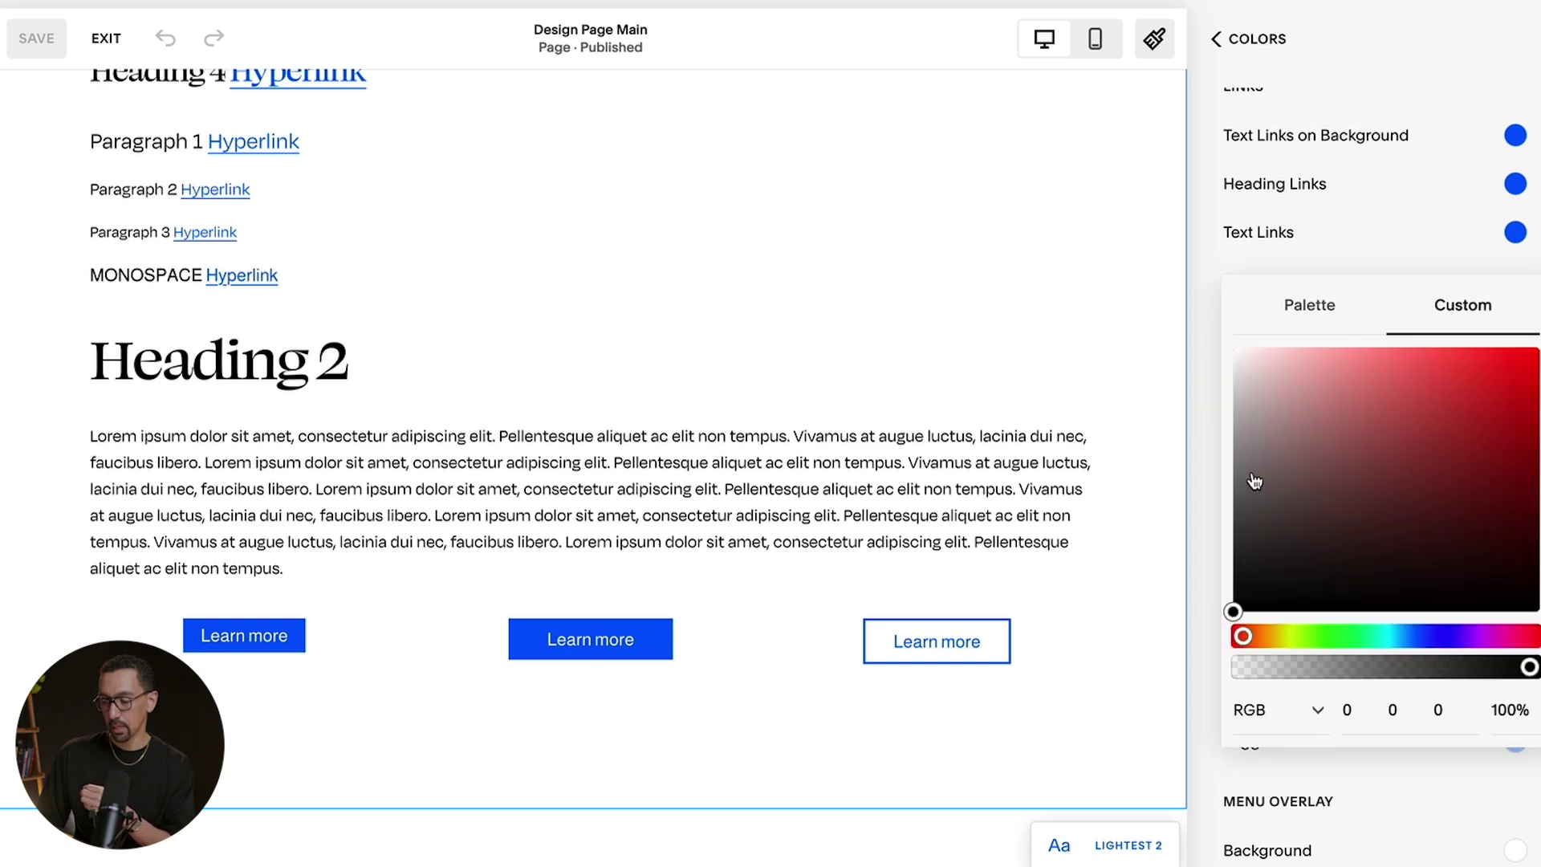
pyautogui.moveTo(1255, 481); pyautogui.dragTo(1171, 502)
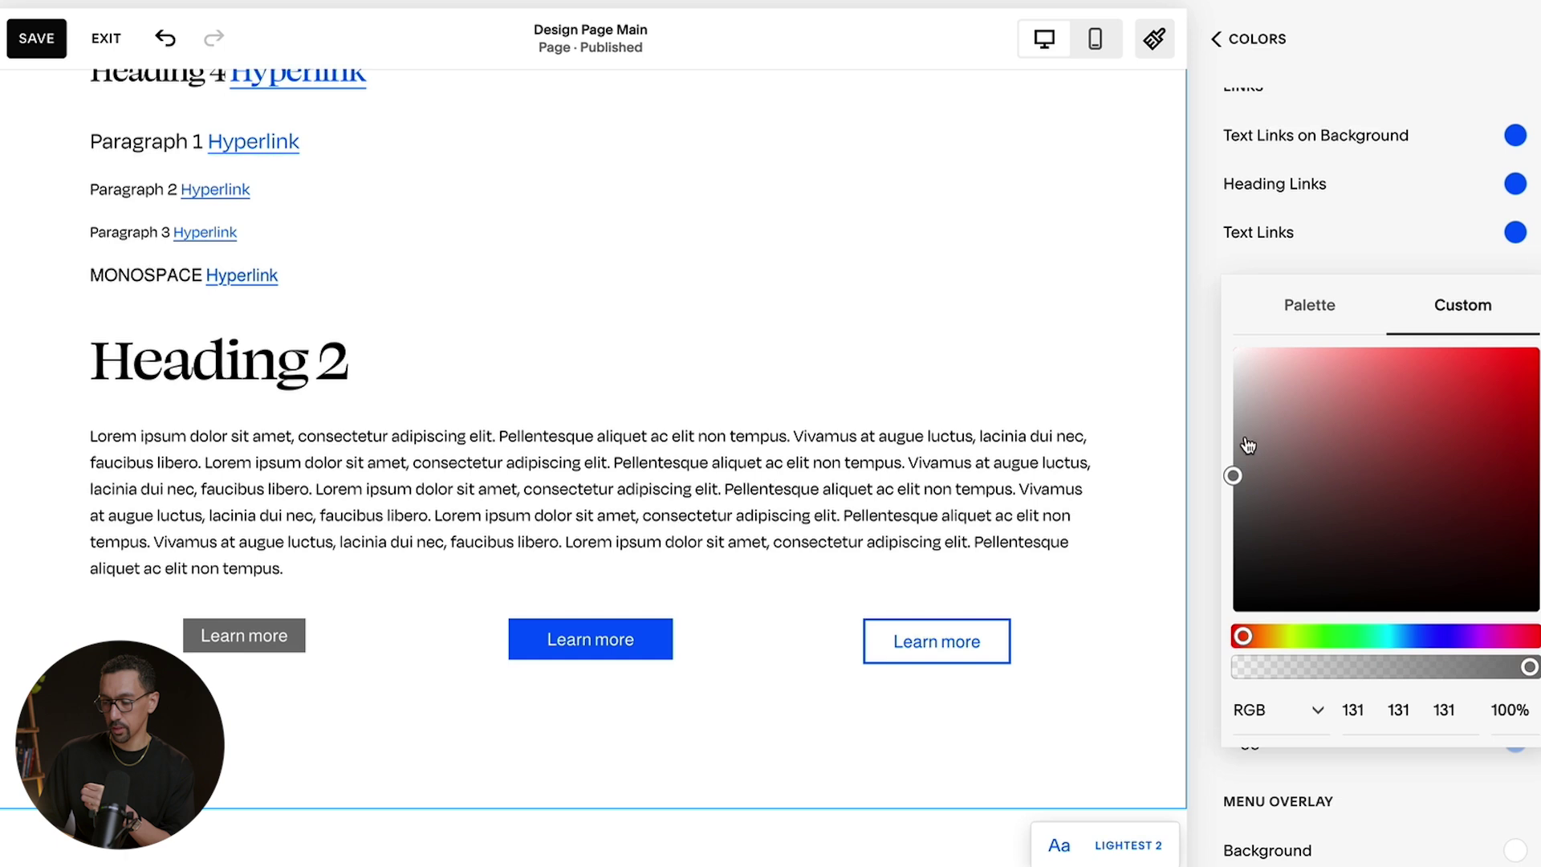
pyautogui.moveTo(1249, 446); pyautogui.dragTo(1190, 441)
pyautogui.click(1192, 435)
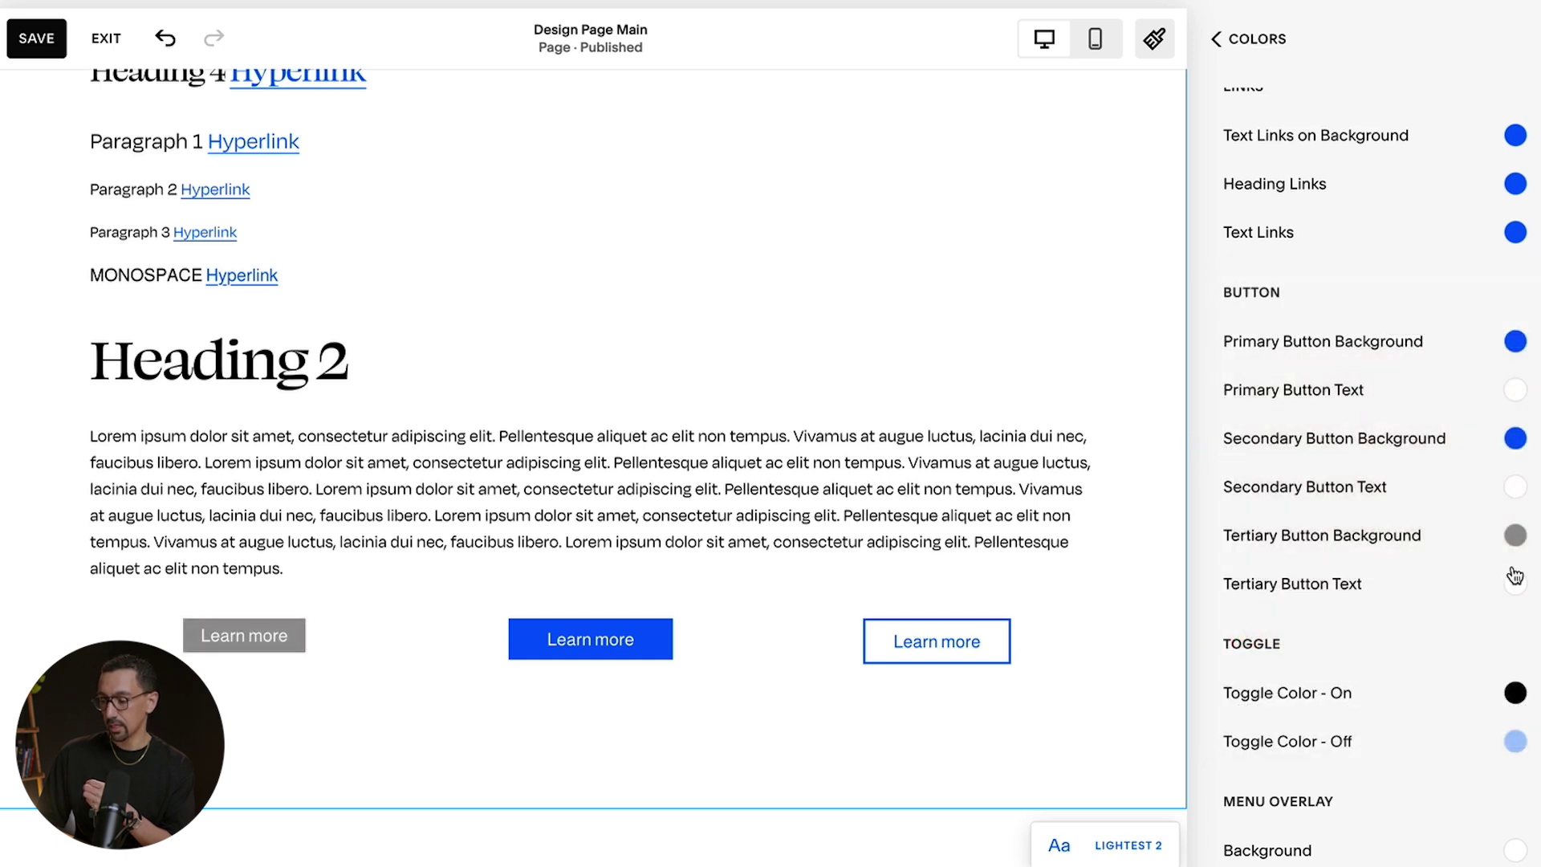
pyautogui.click(1520, 592)
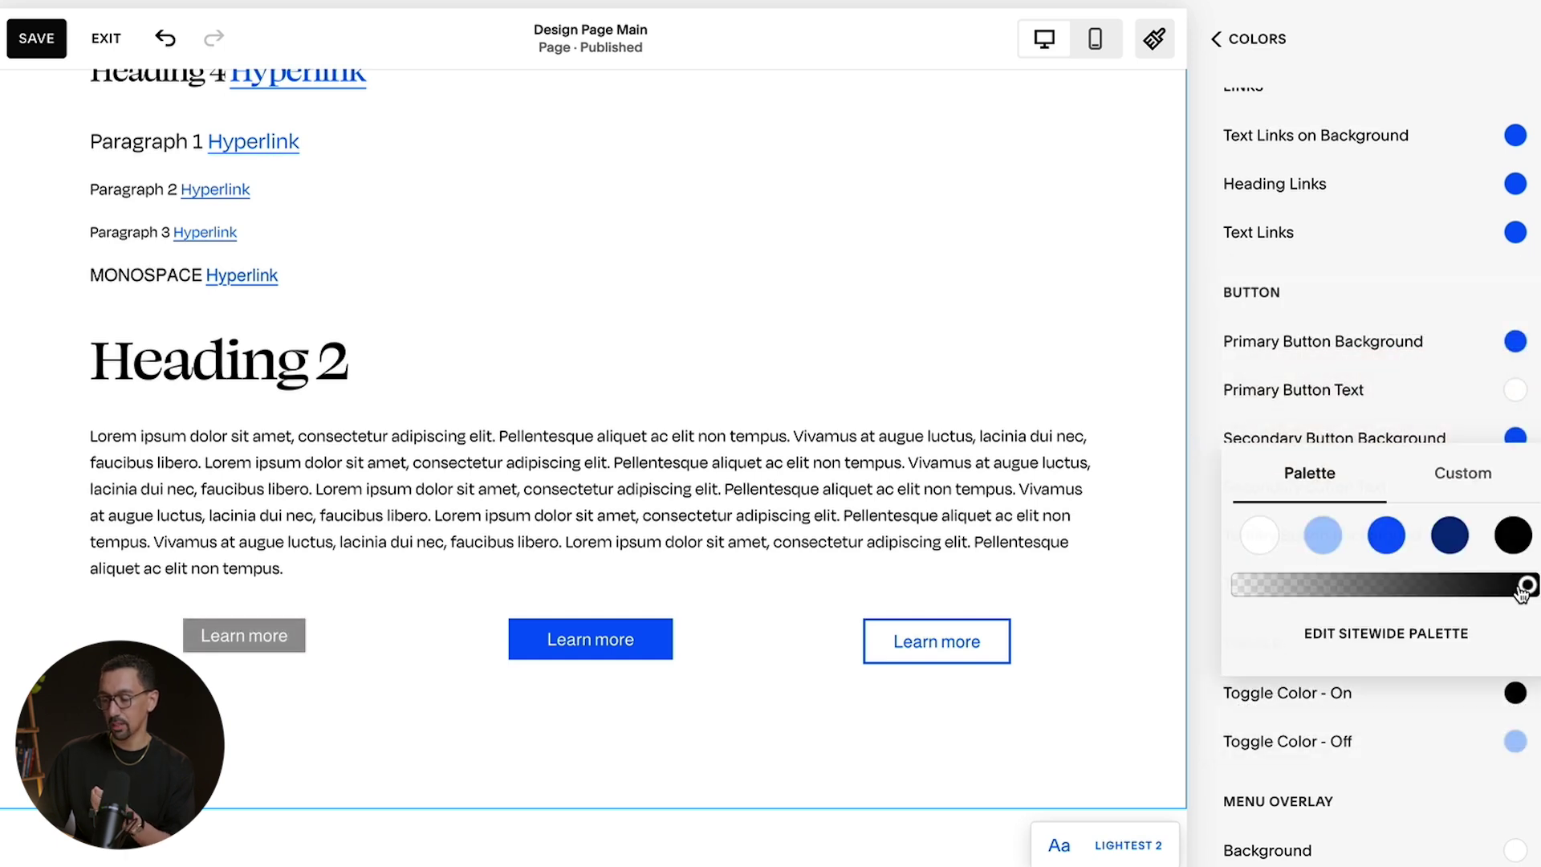
pyautogui.click(1450, 535)
pyautogui.click(1513, 536)
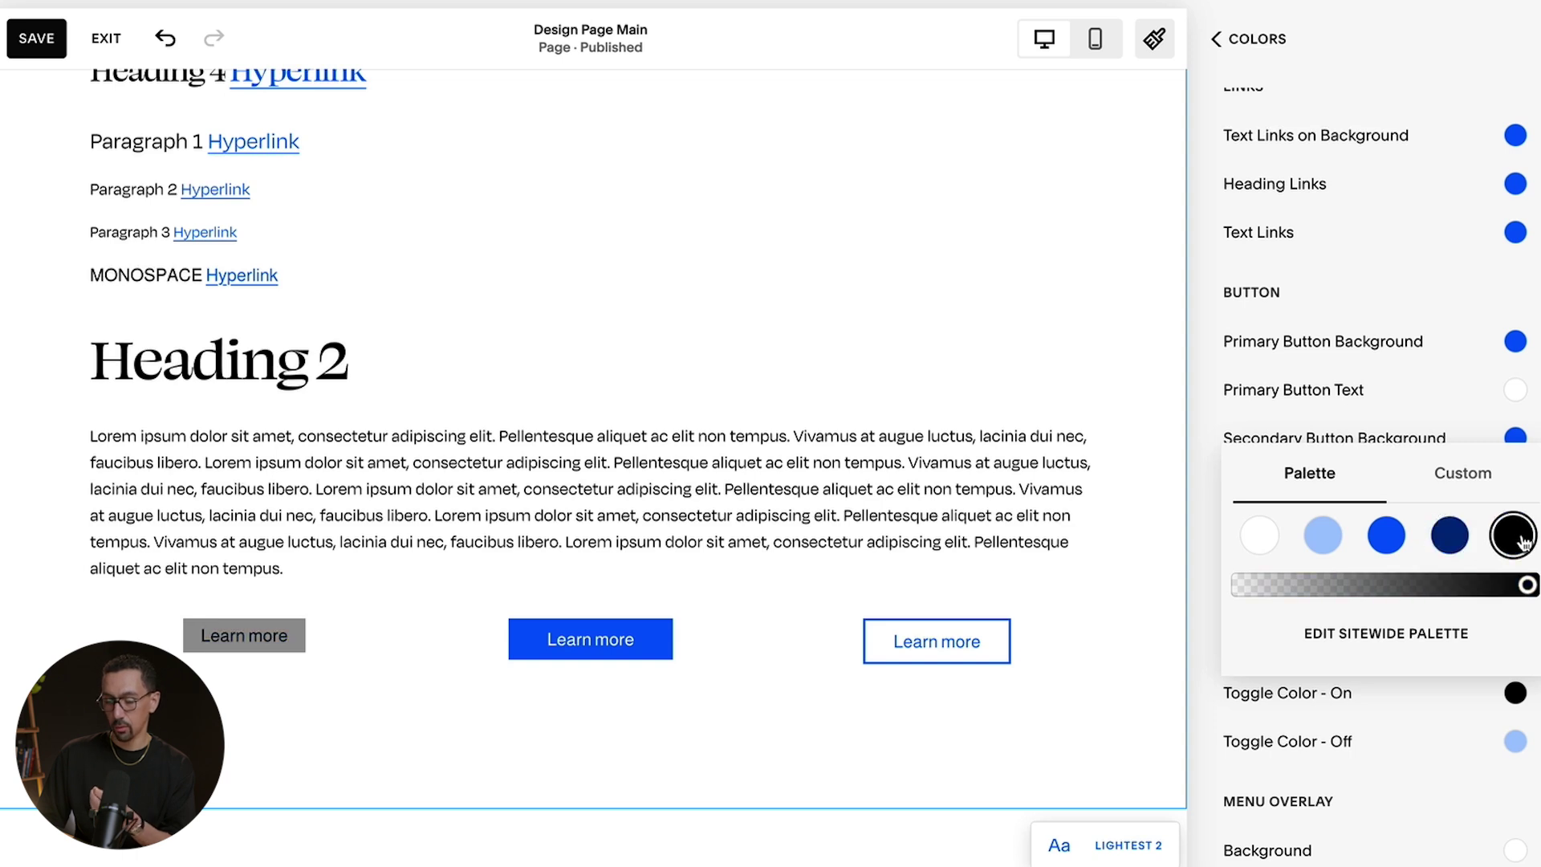
pyautogui.click(1206, 491)
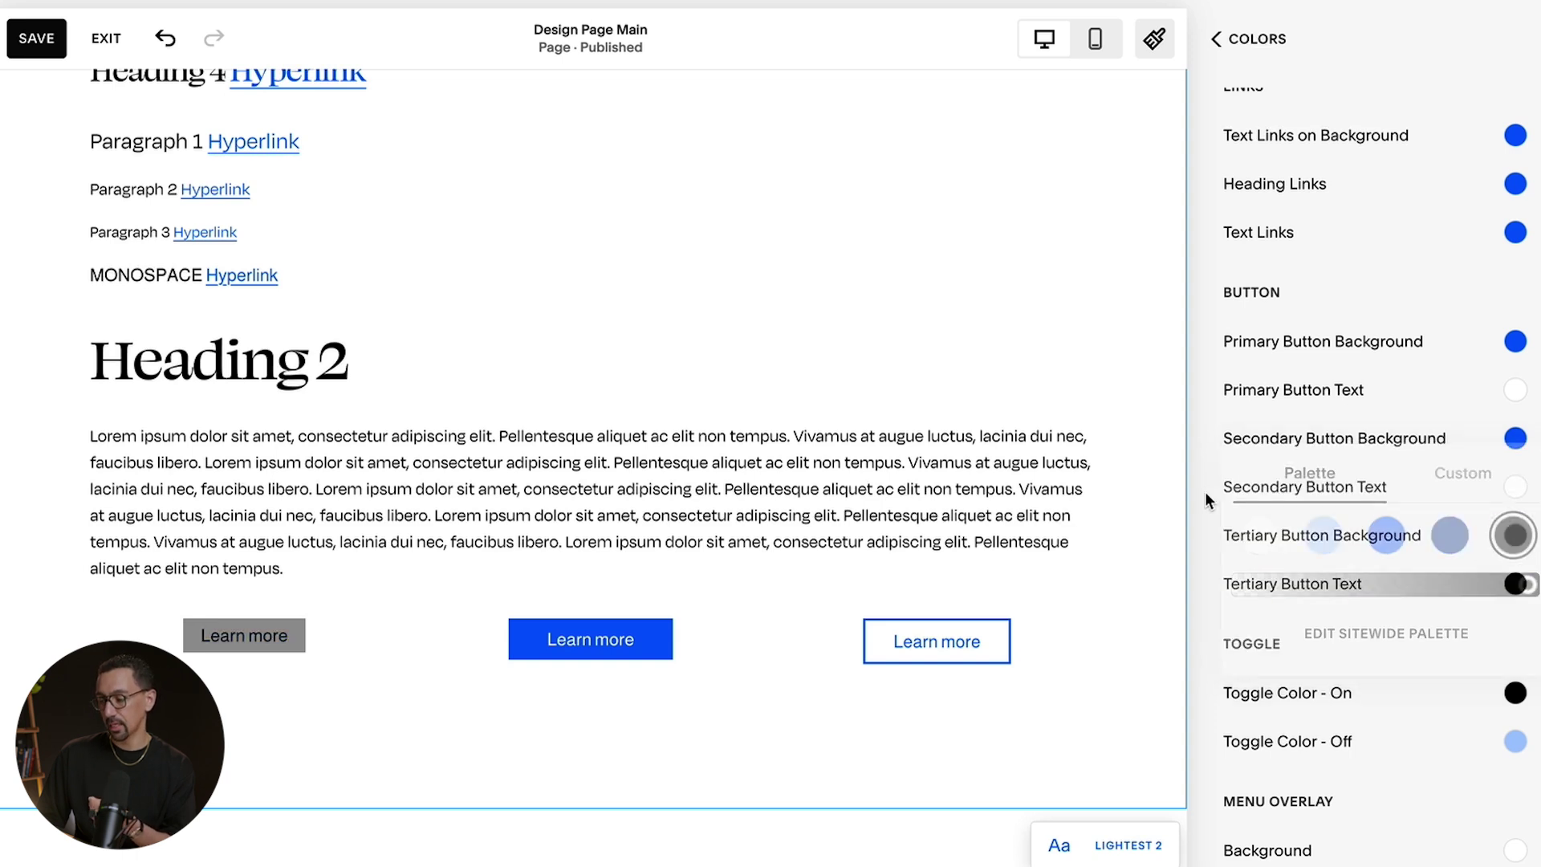
# Fine-tune the tertiary background to grey RGB 111 with white tertiary button text
pyautogui.click(1515, 536)
pyautogui.moveTo(1245, 413); pyautogui.dragTo(1201, 387)
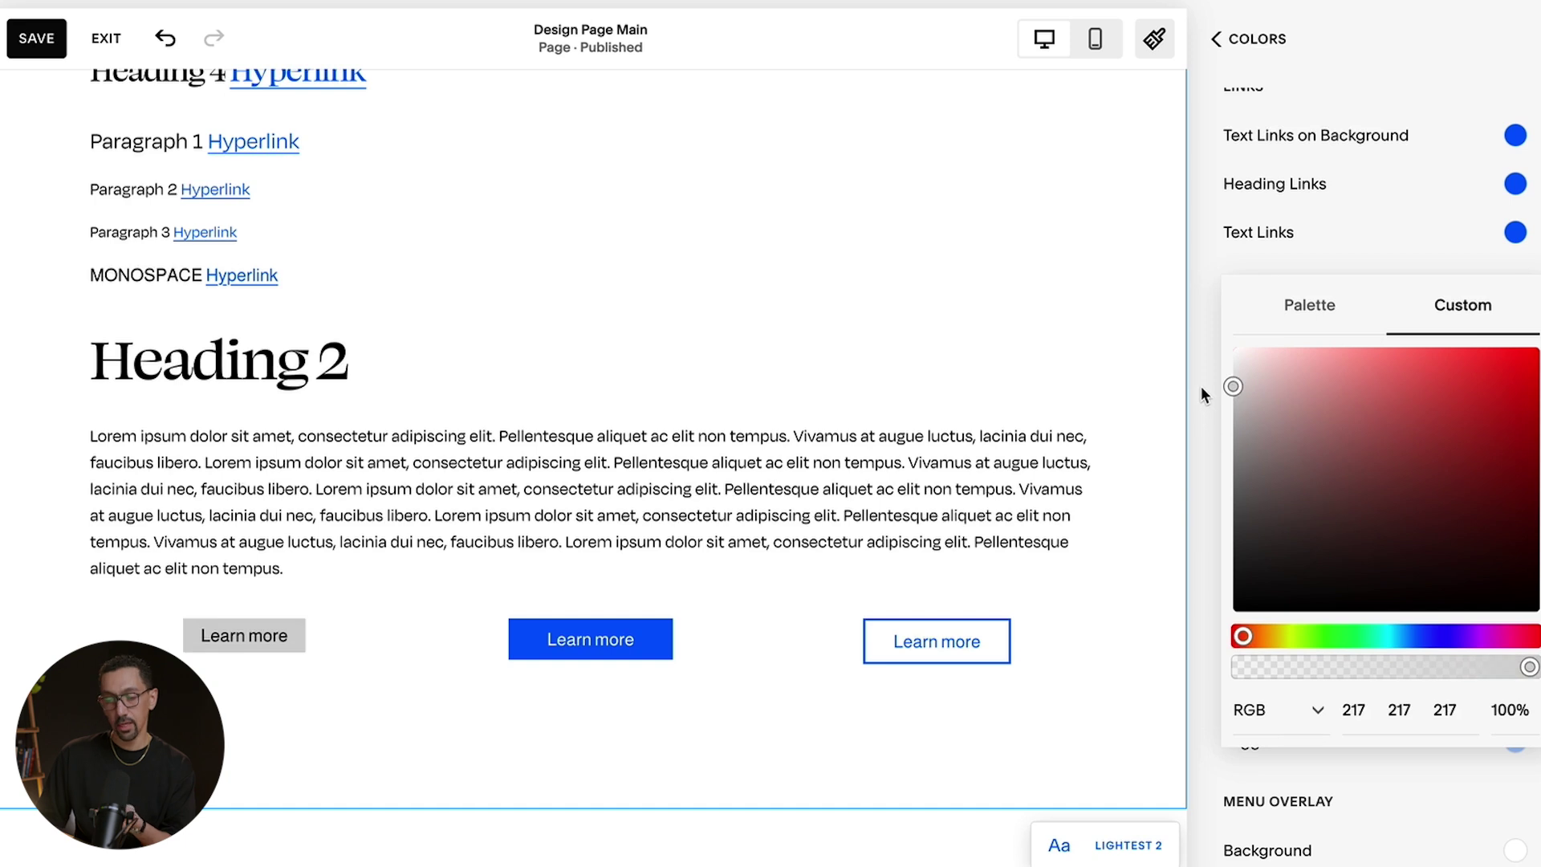
pyautogui.click(1204, 426)
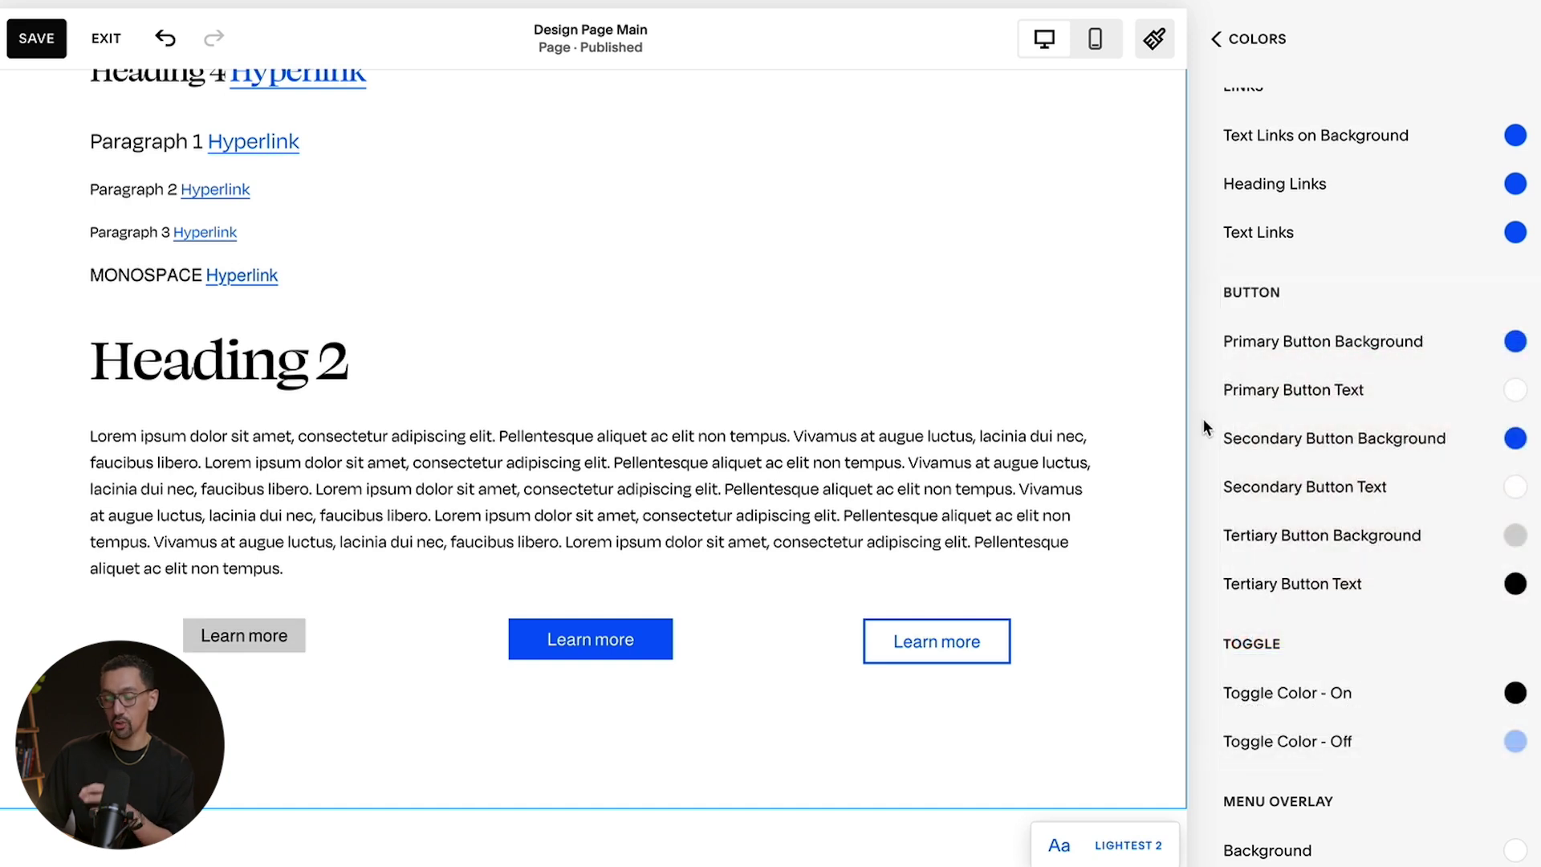
pyautogui.click(1515, 584)
pyautogui.click(1262, 535)
pyautogui.moveTo(1212, 507); pyautogui.dragTo(1214, 505)
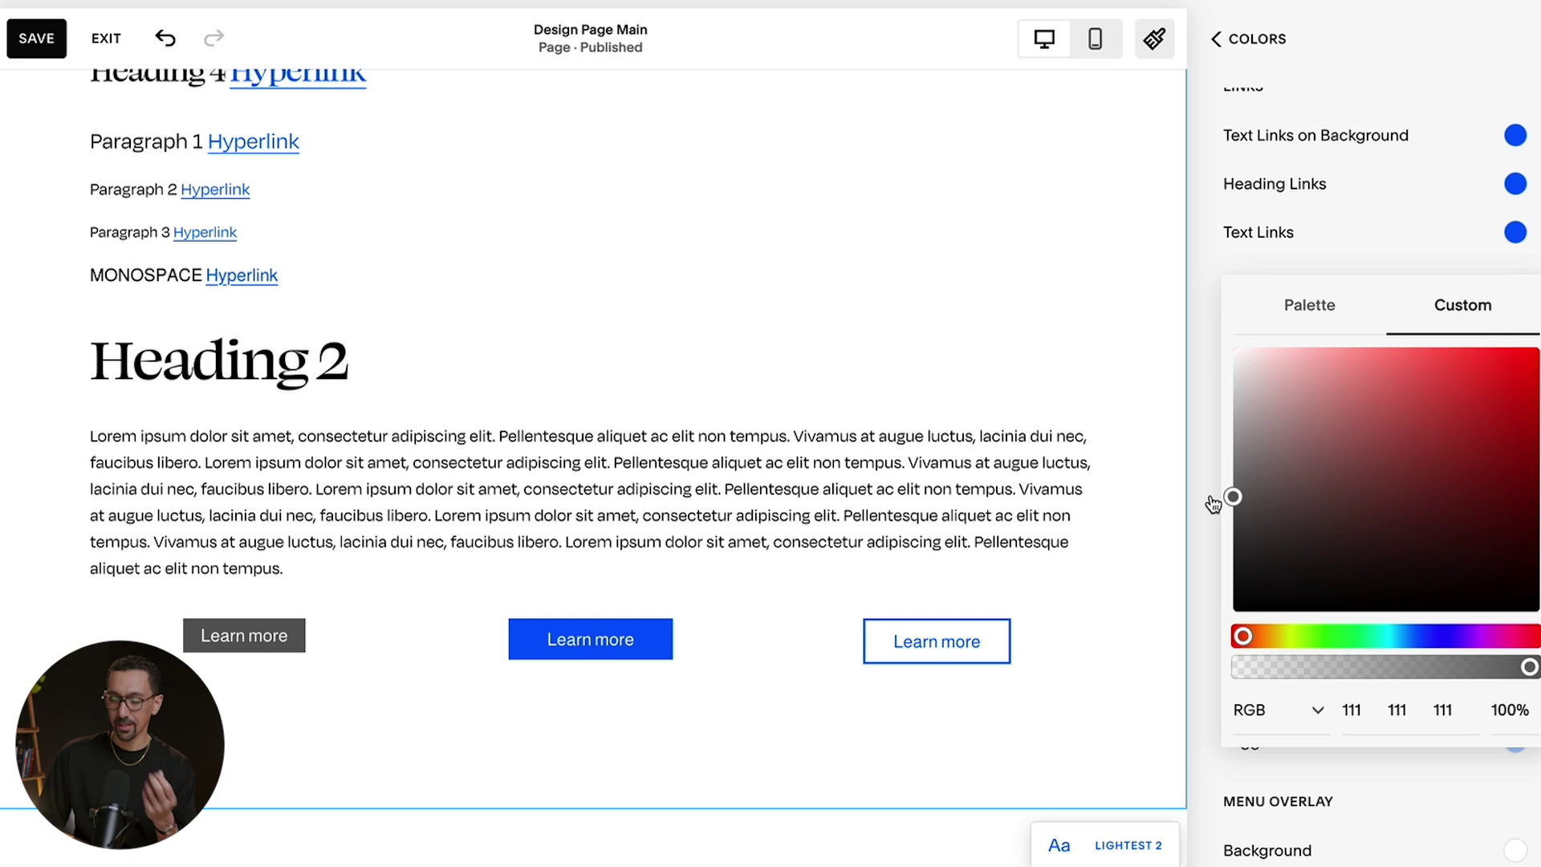
pyautogui.click(1204, 477)
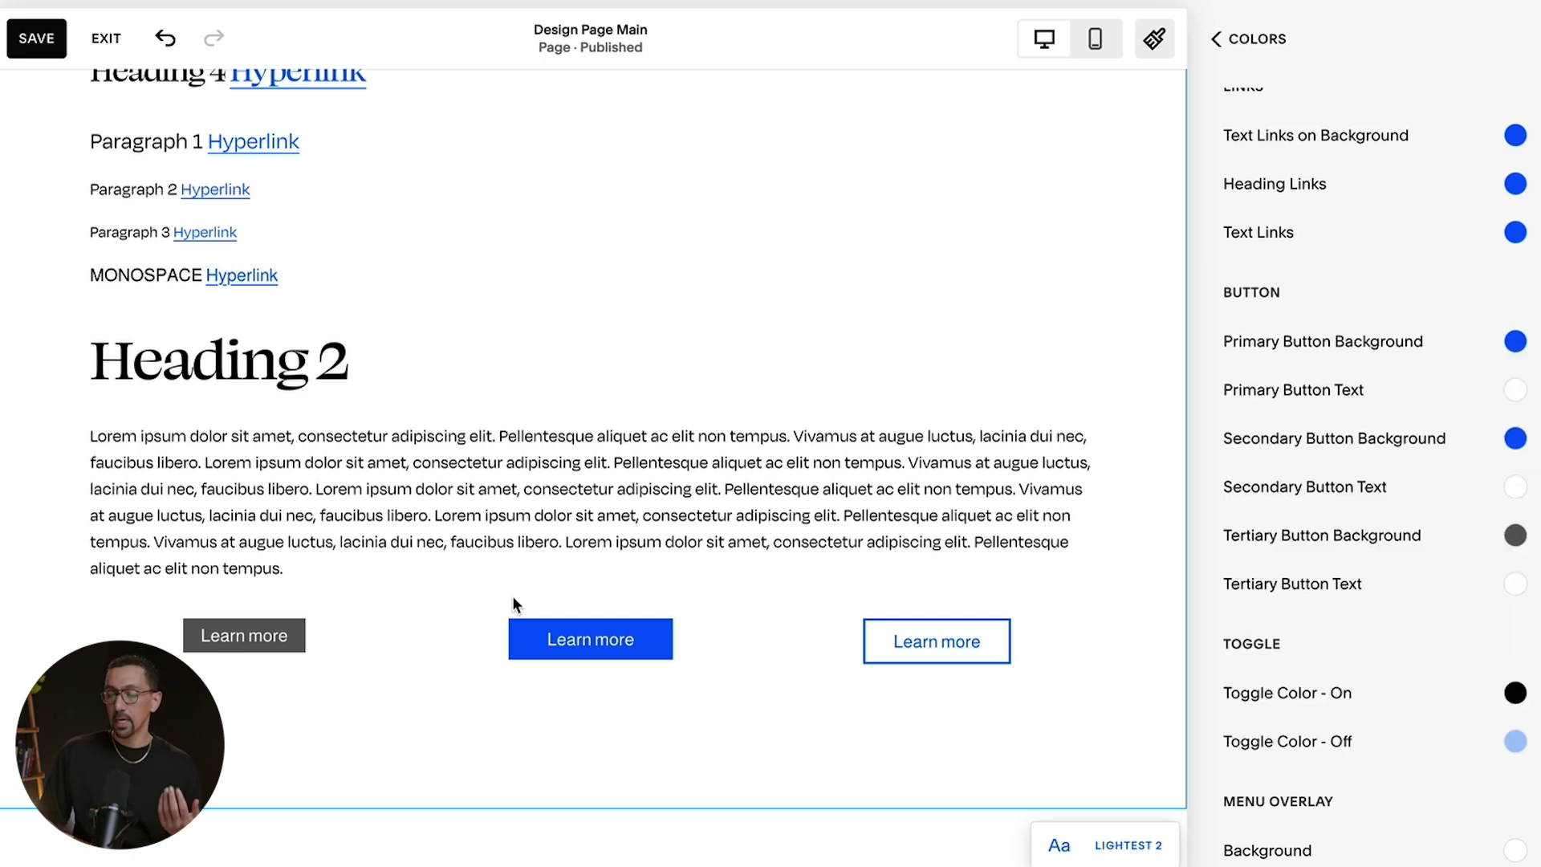
pyautogui.scroll(-4, 512, 604)
# Scroll the page down to the Bright 2 section and its Learn more buttons
pyautogui.scroll(-10, 513, 604)
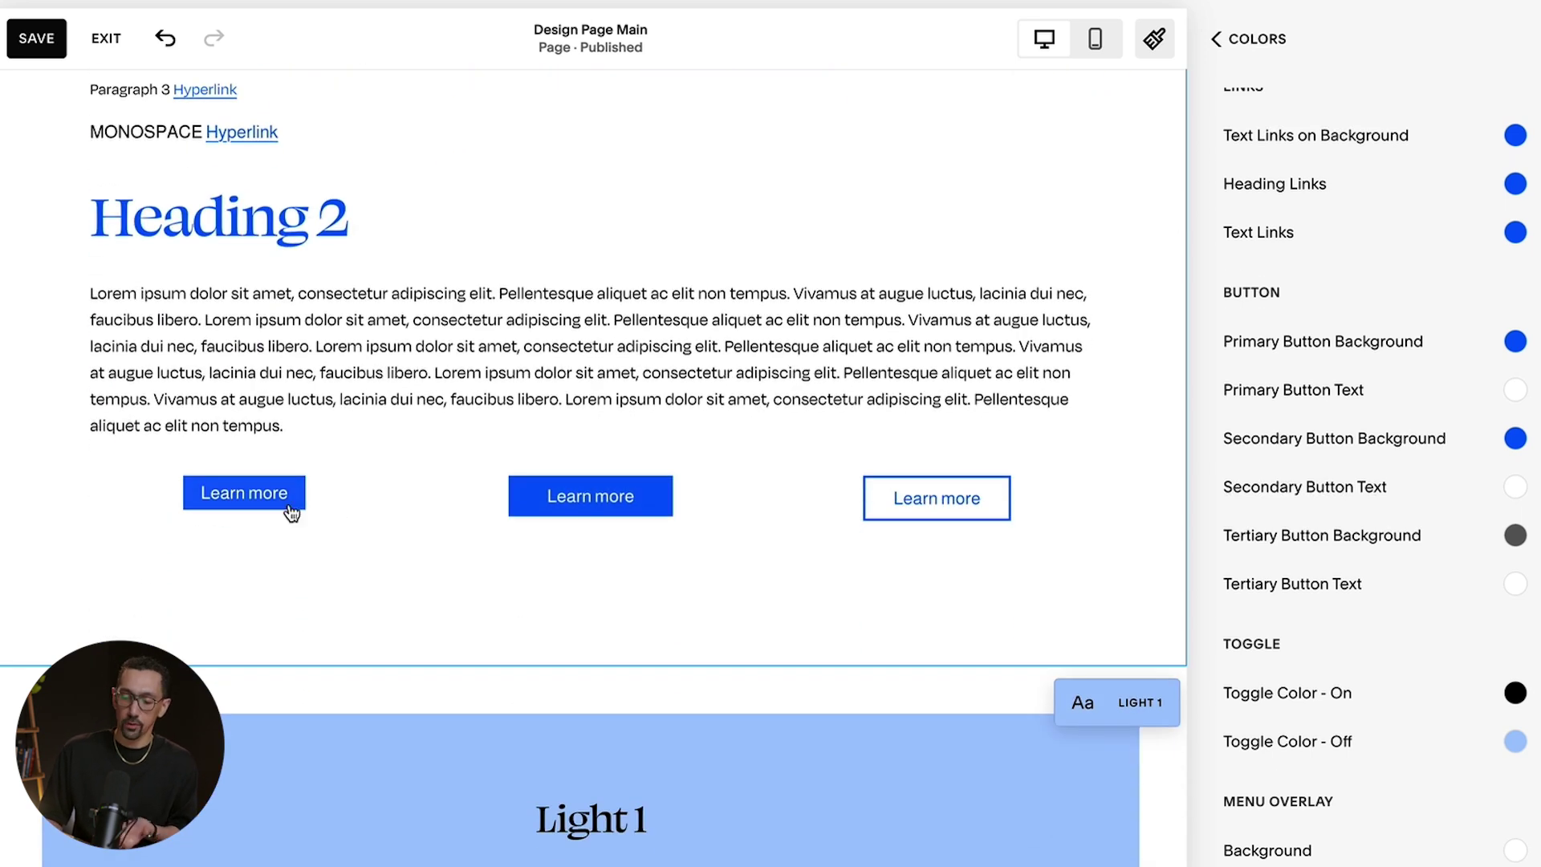
pyautogui.scroll(-18, 292, 506)
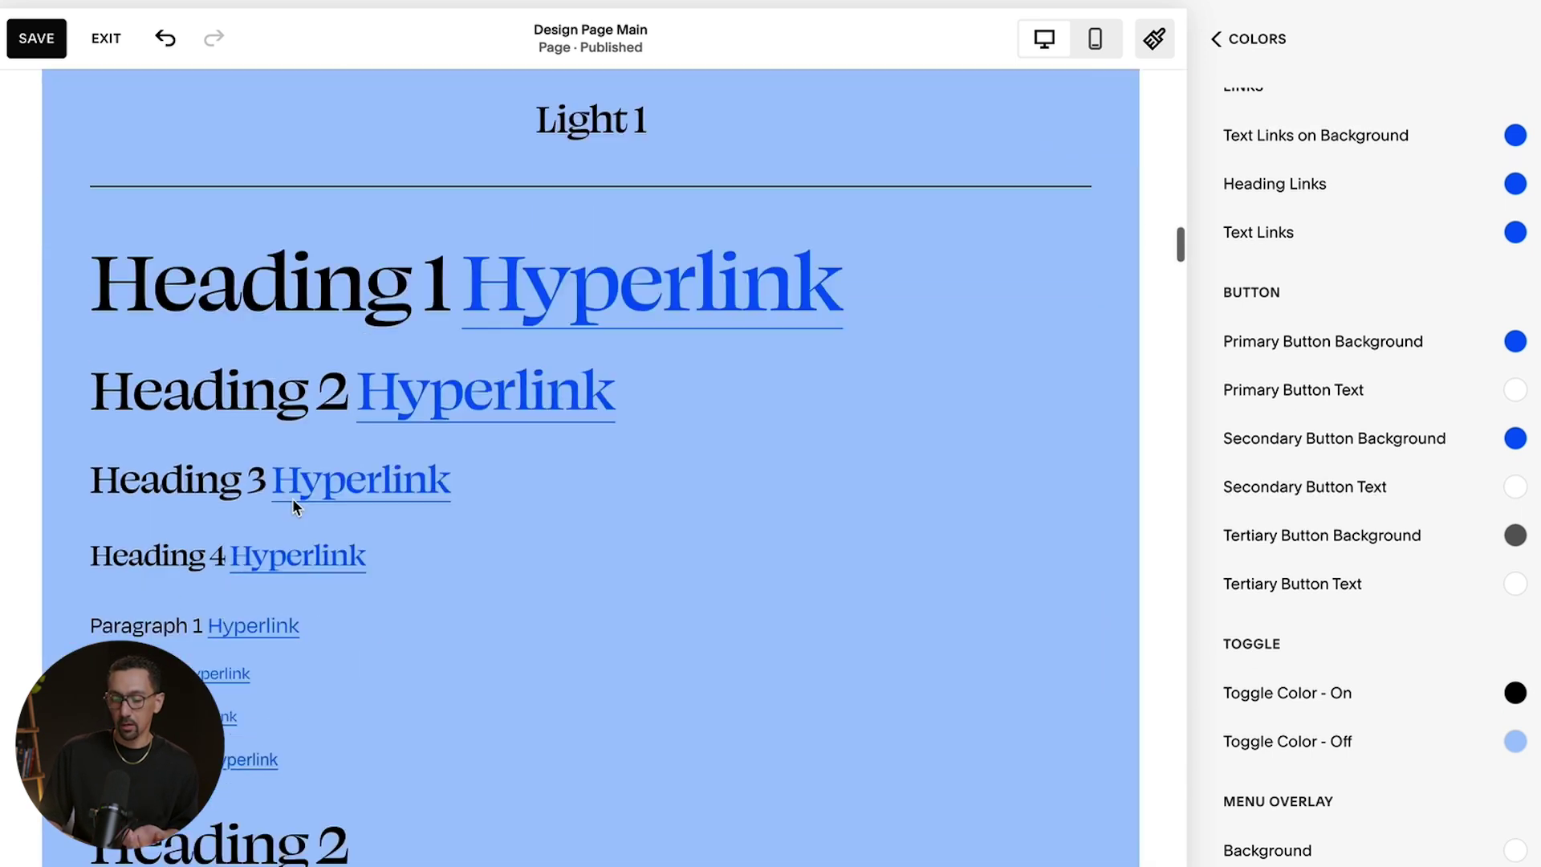
pyautogui.scroll(-20, 253, 396)
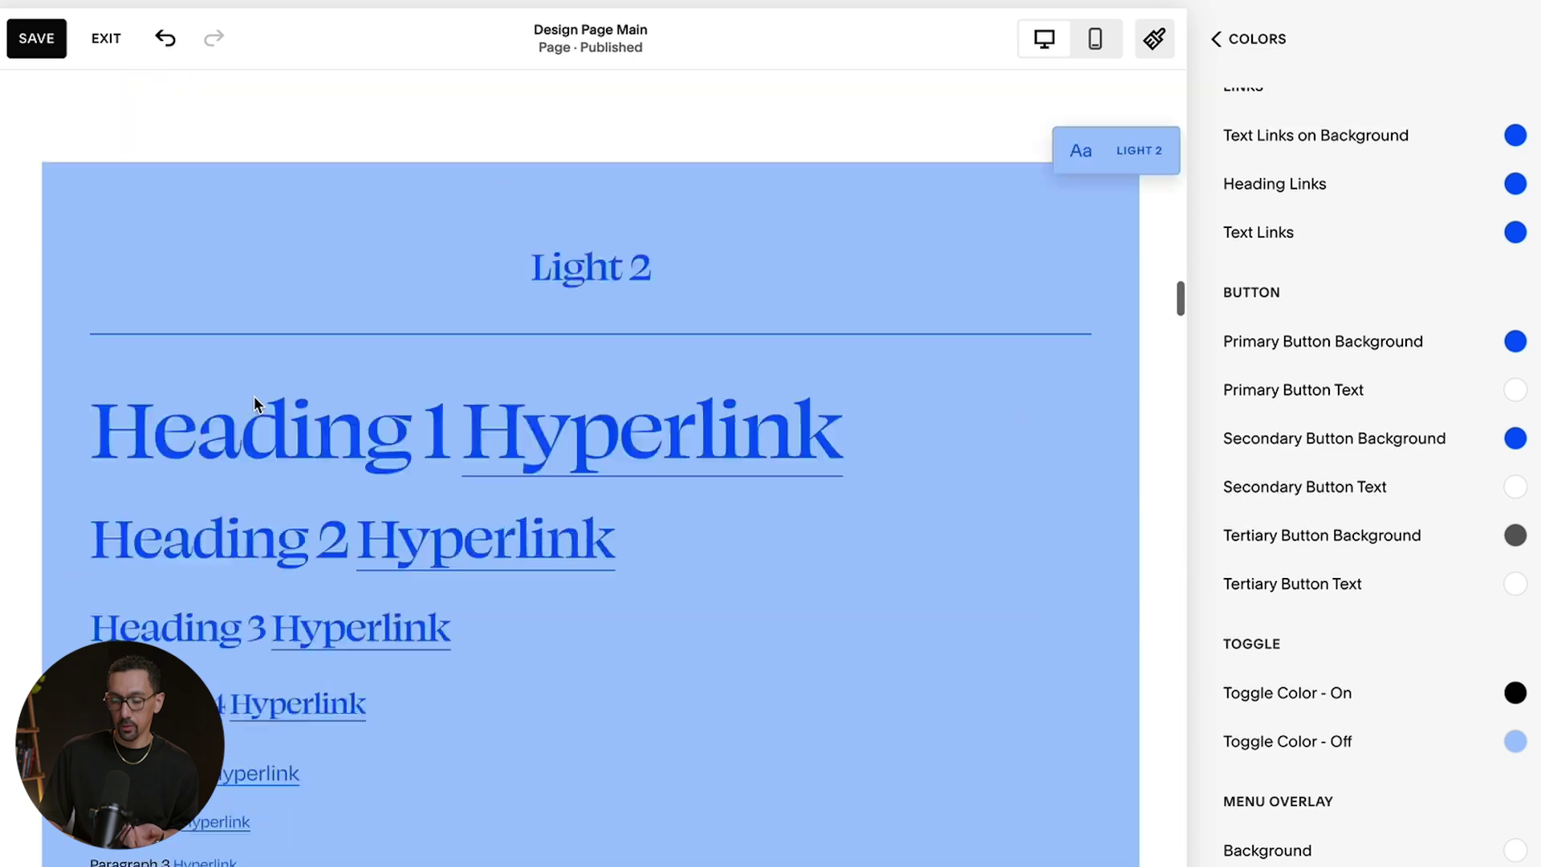
pyautogui.scroll(-20, 254, 396)
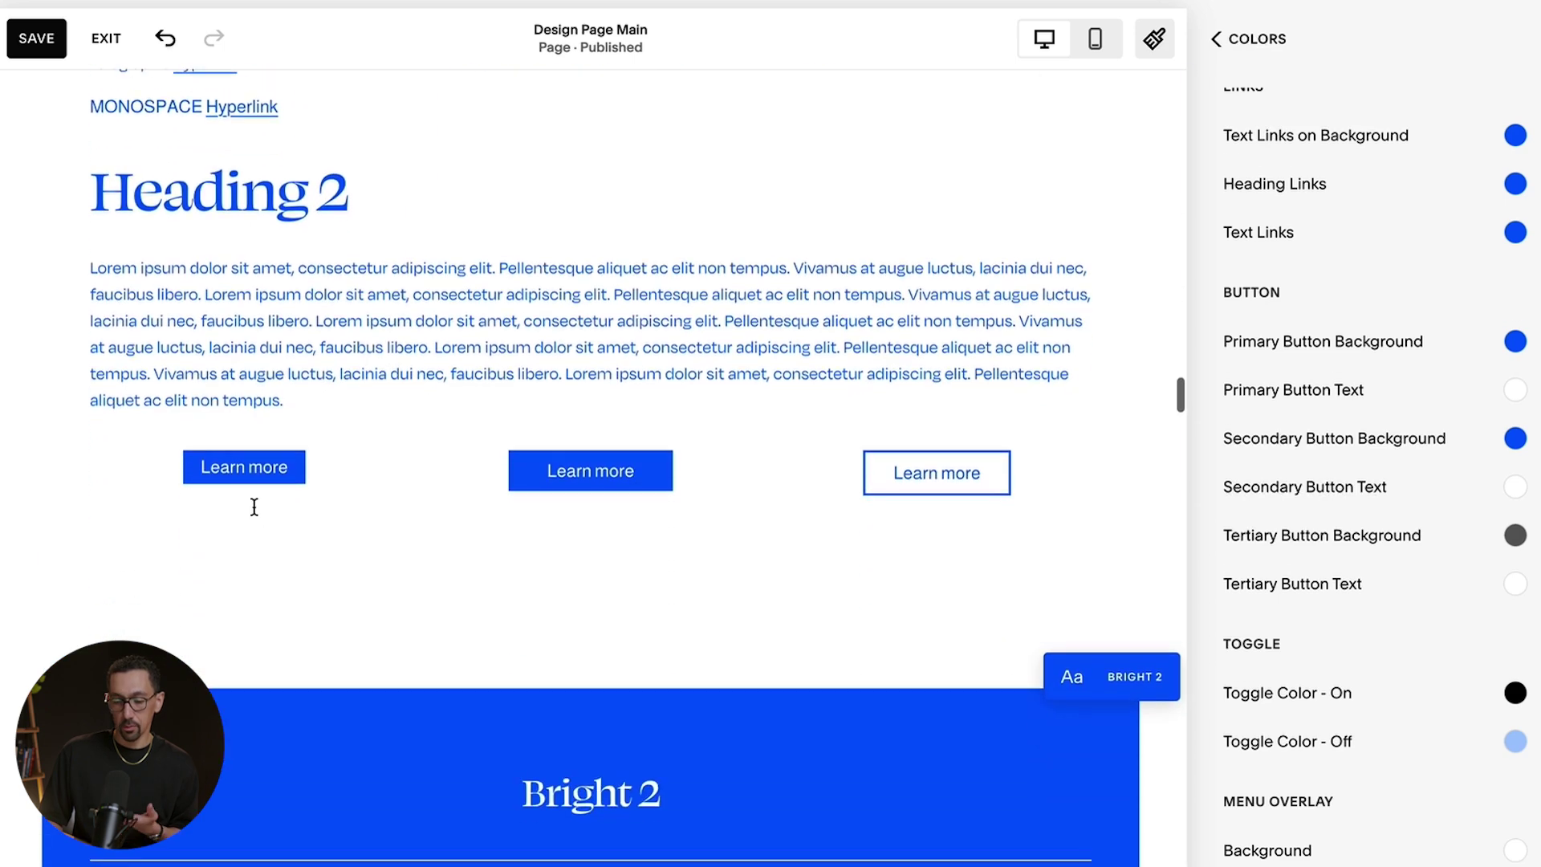
pyautogui.scroll(-4, 255, 508)
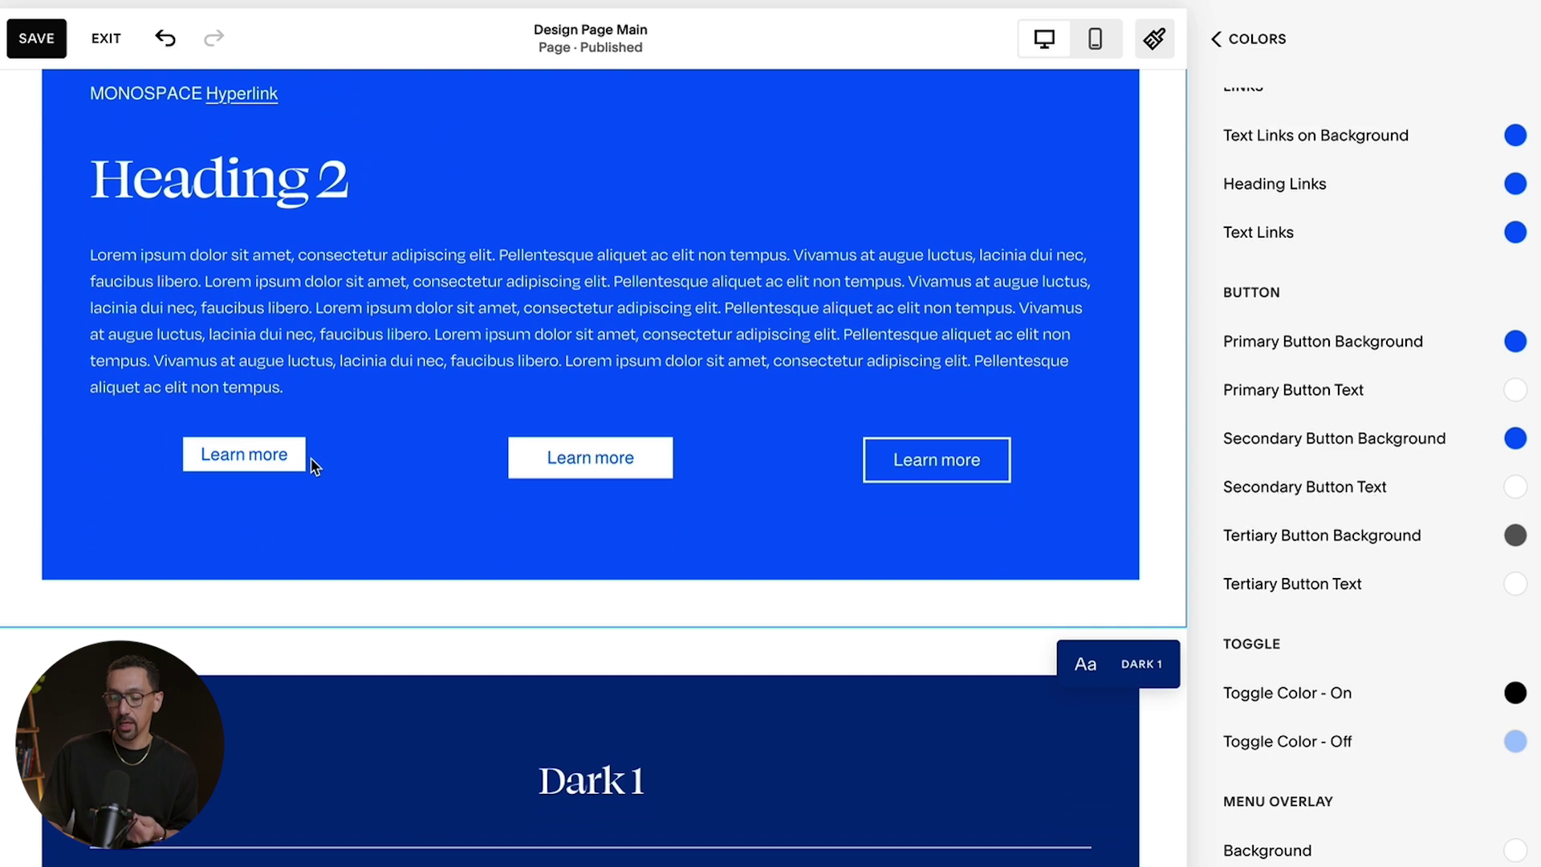
pyautogui.scroll(-1, 313, 464)
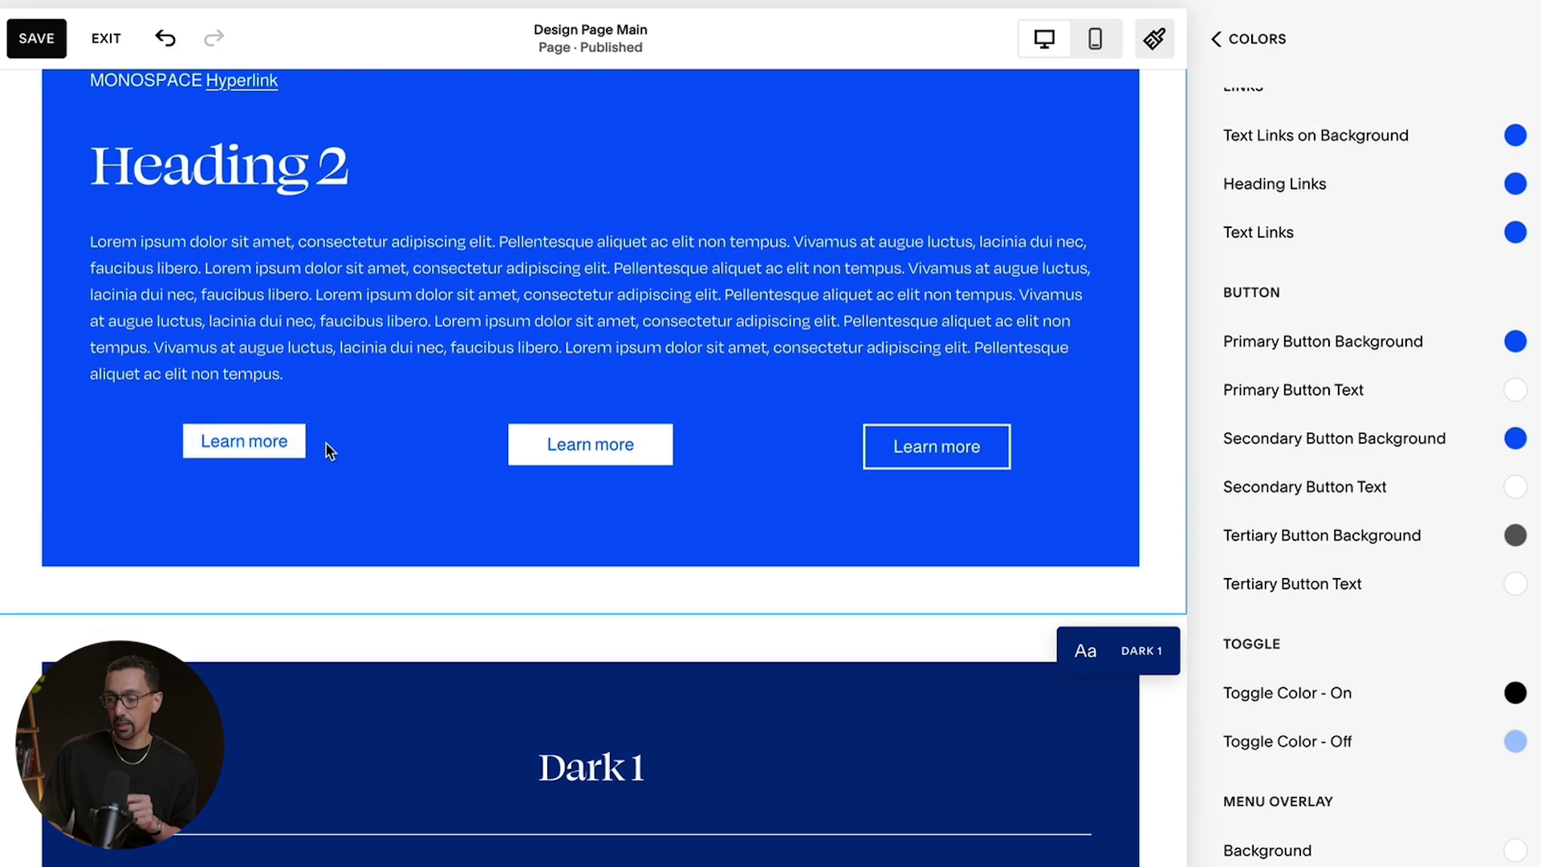
pyautogui.scroll(5, 1274, 384)
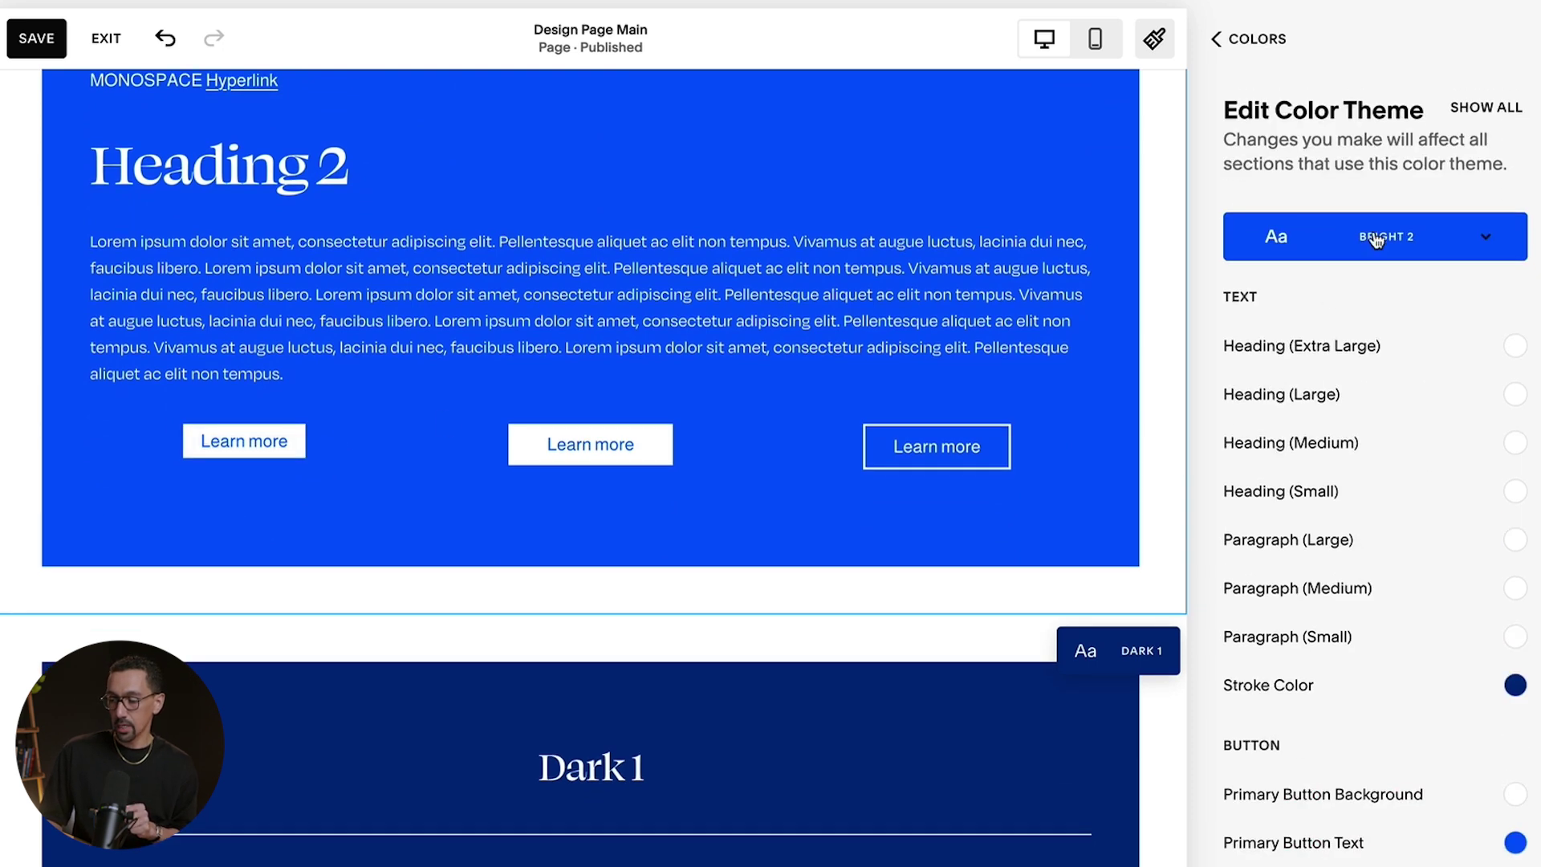
# Set the Bright 2 Tertiary Button Background to pure black with the custom colour picker
pyautogui.scroll(10, 981, 286)
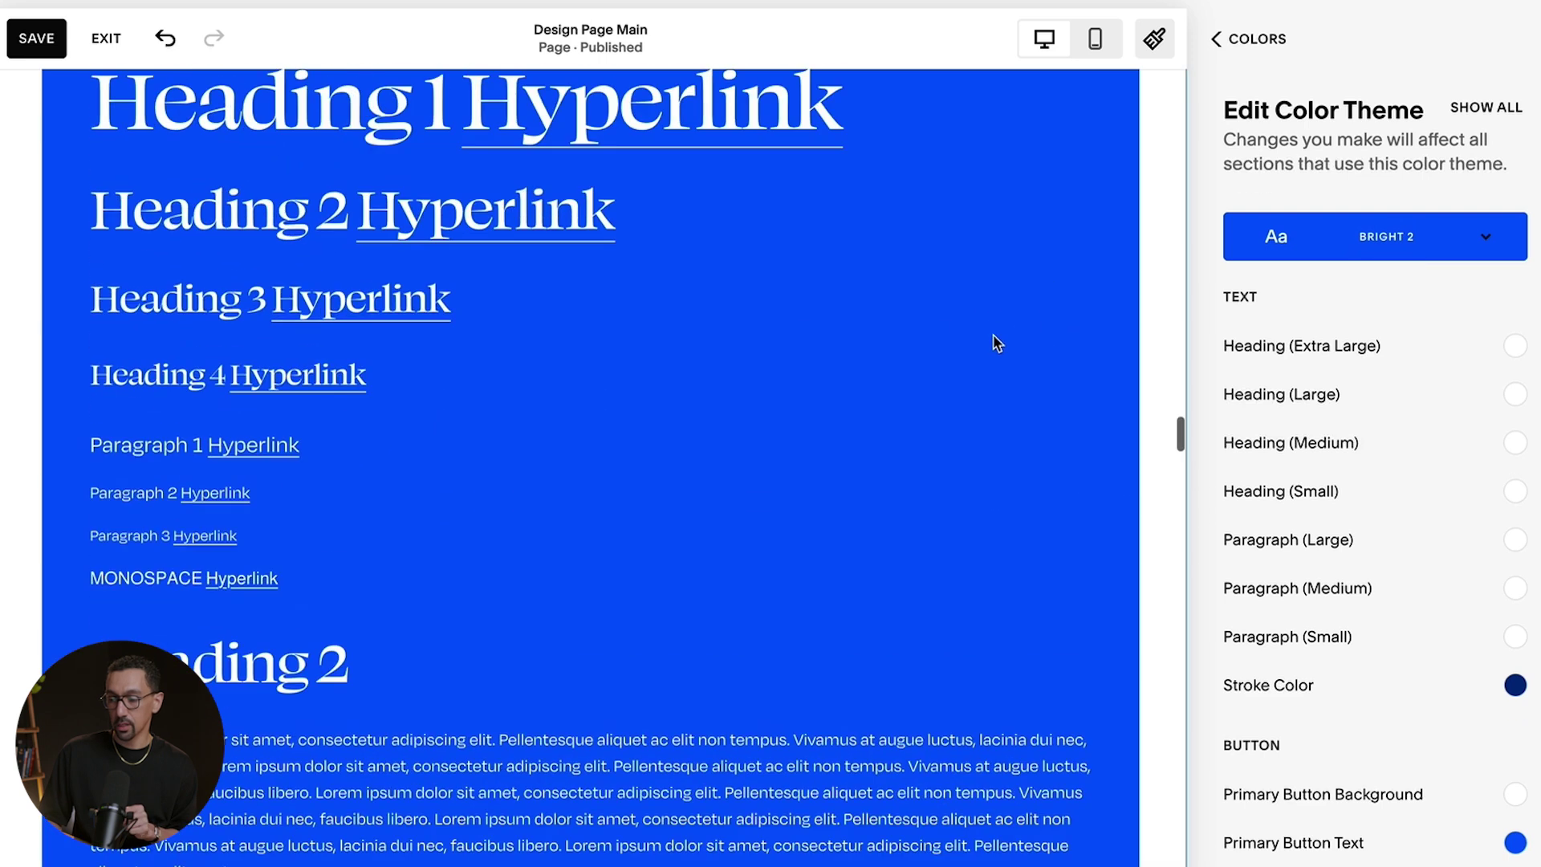
pyautogui.scroll(-10, 1049, 296)
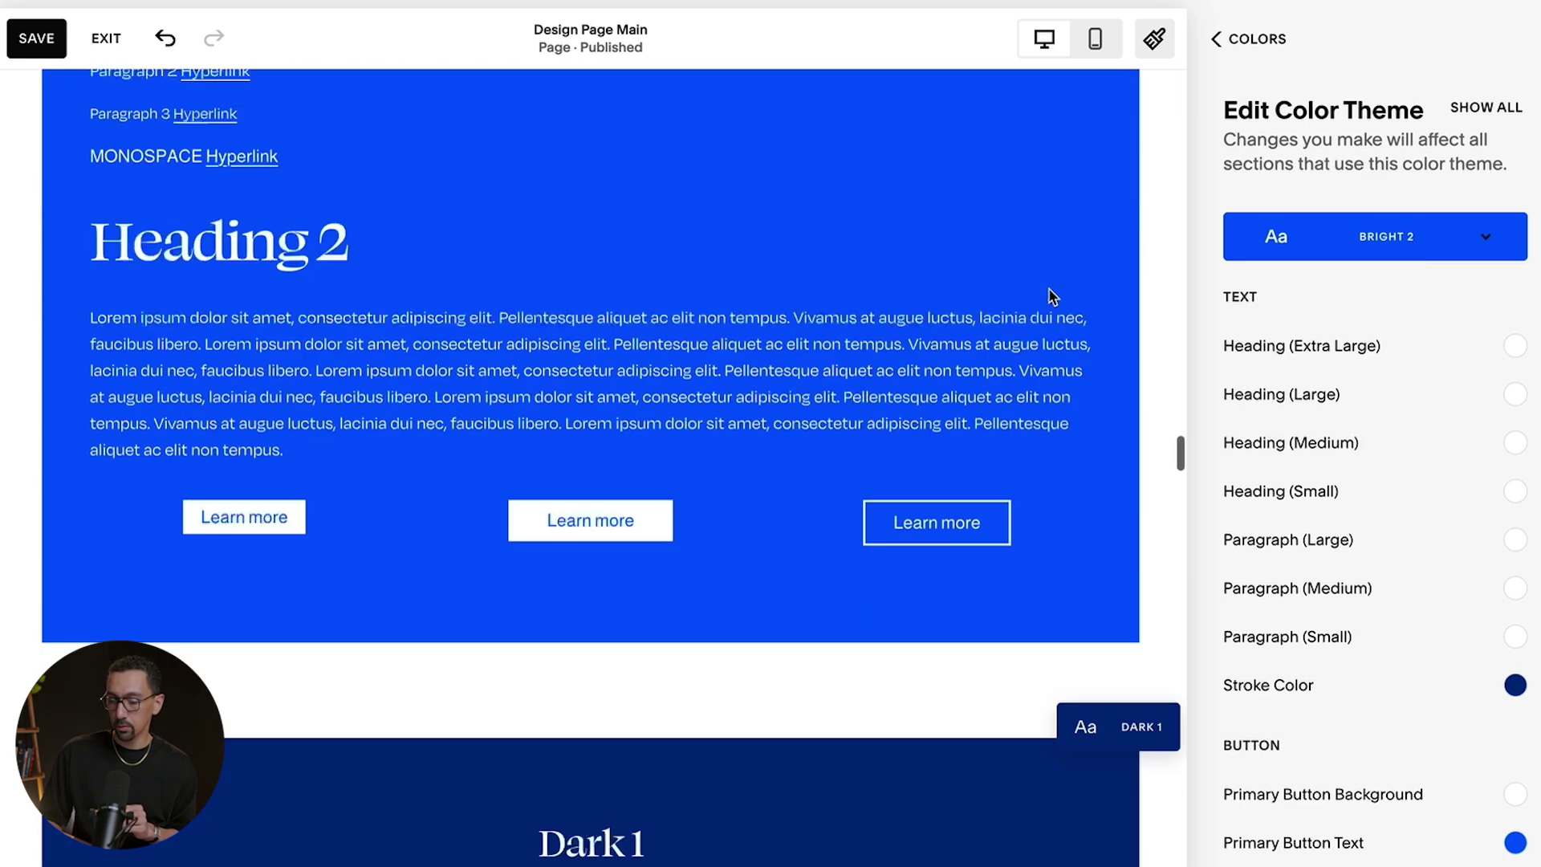
pyautogui.scroll(-5, 1324, 382)
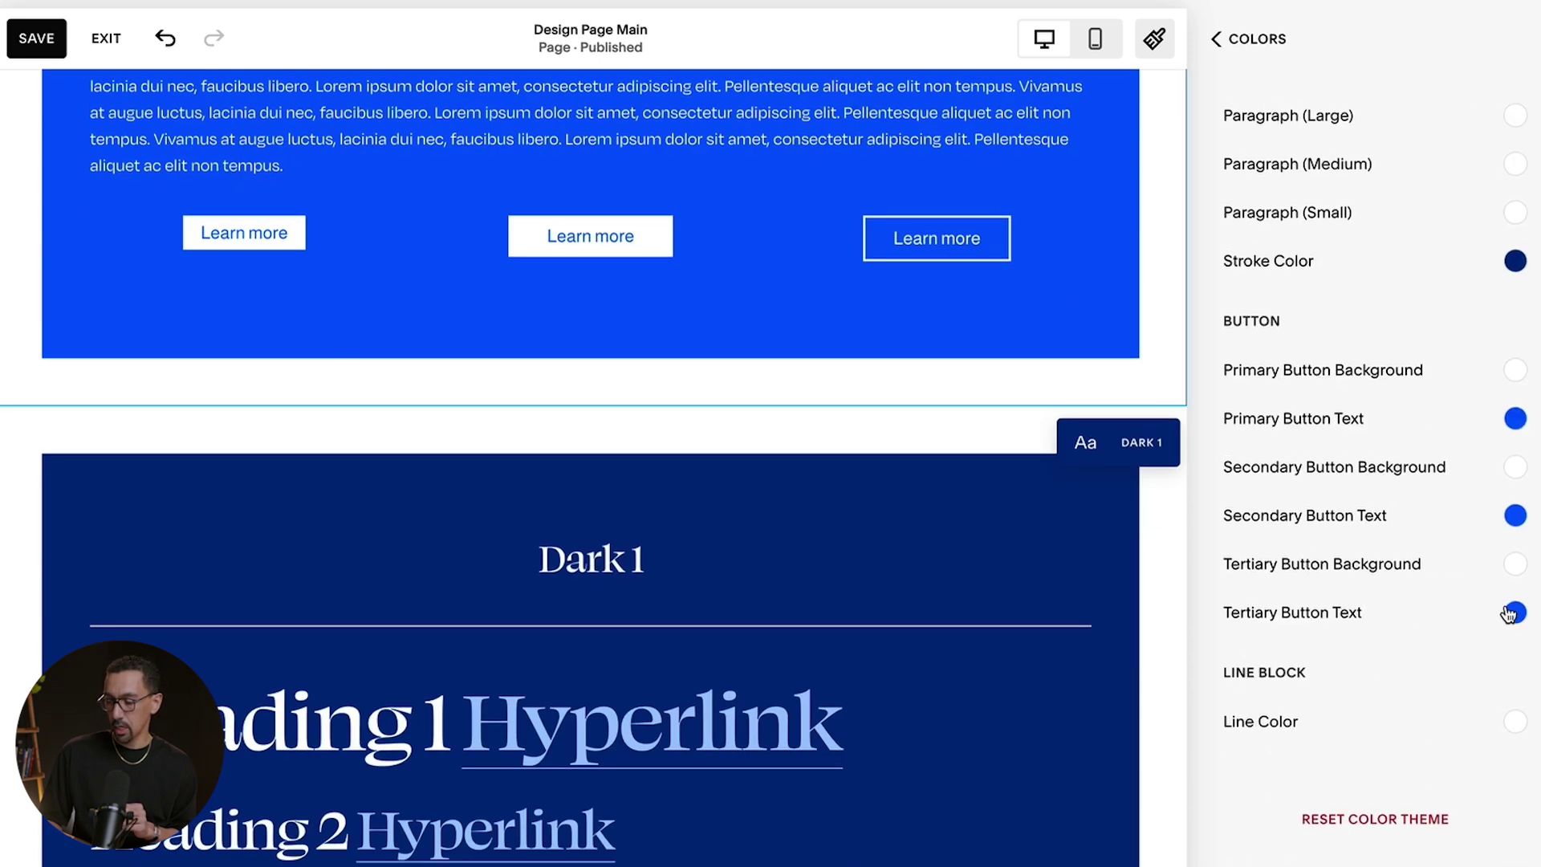
pyautogui.click(1515, 565)
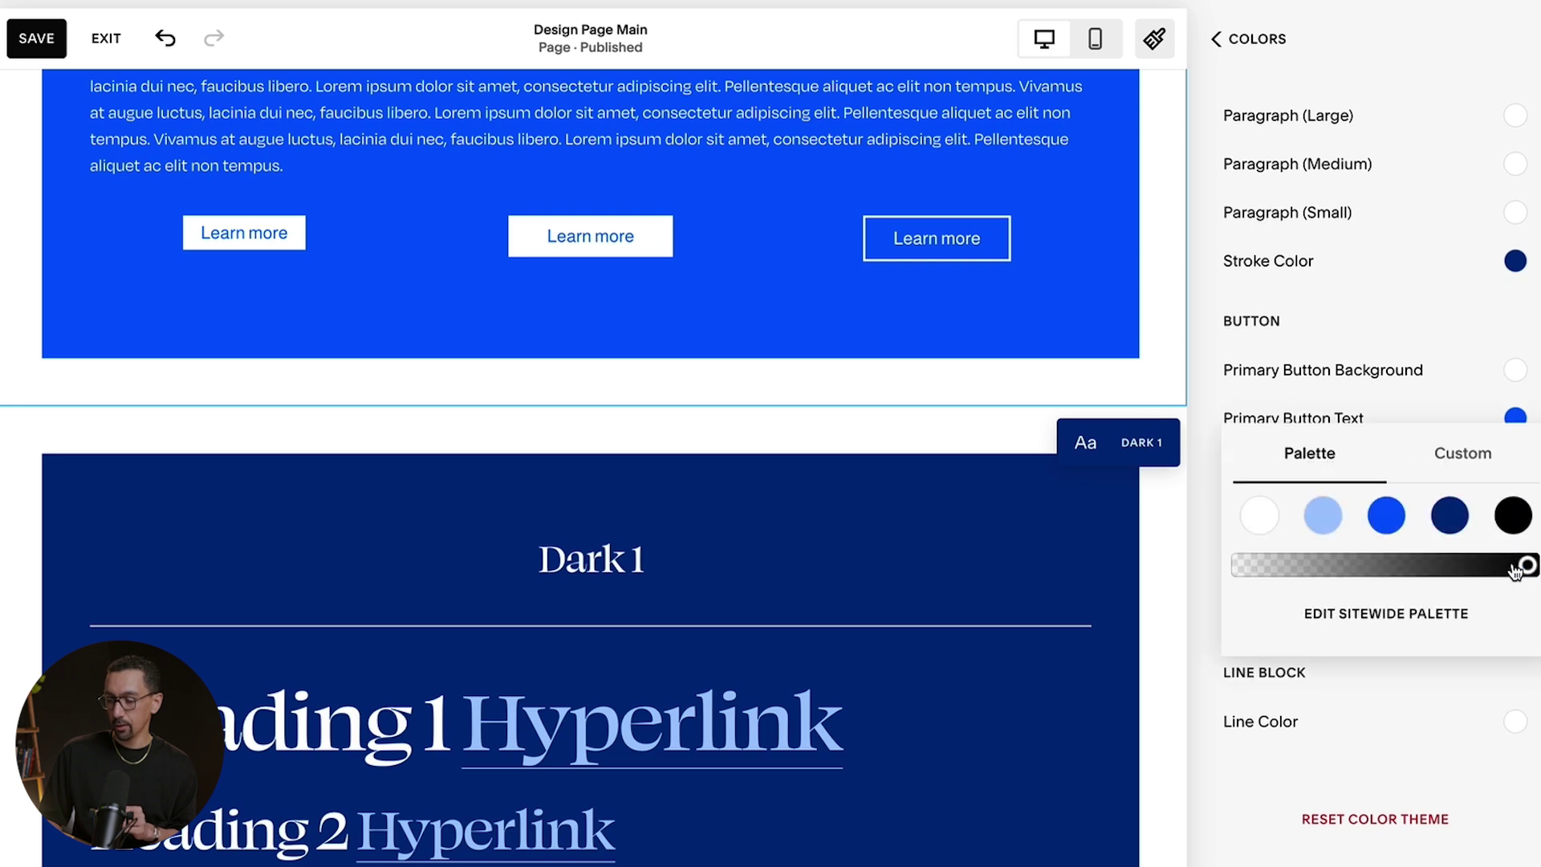
pyautogui.click(1260, 518)
pyautogui.click(1421, 566)
pyautogui.click(1464, 453)
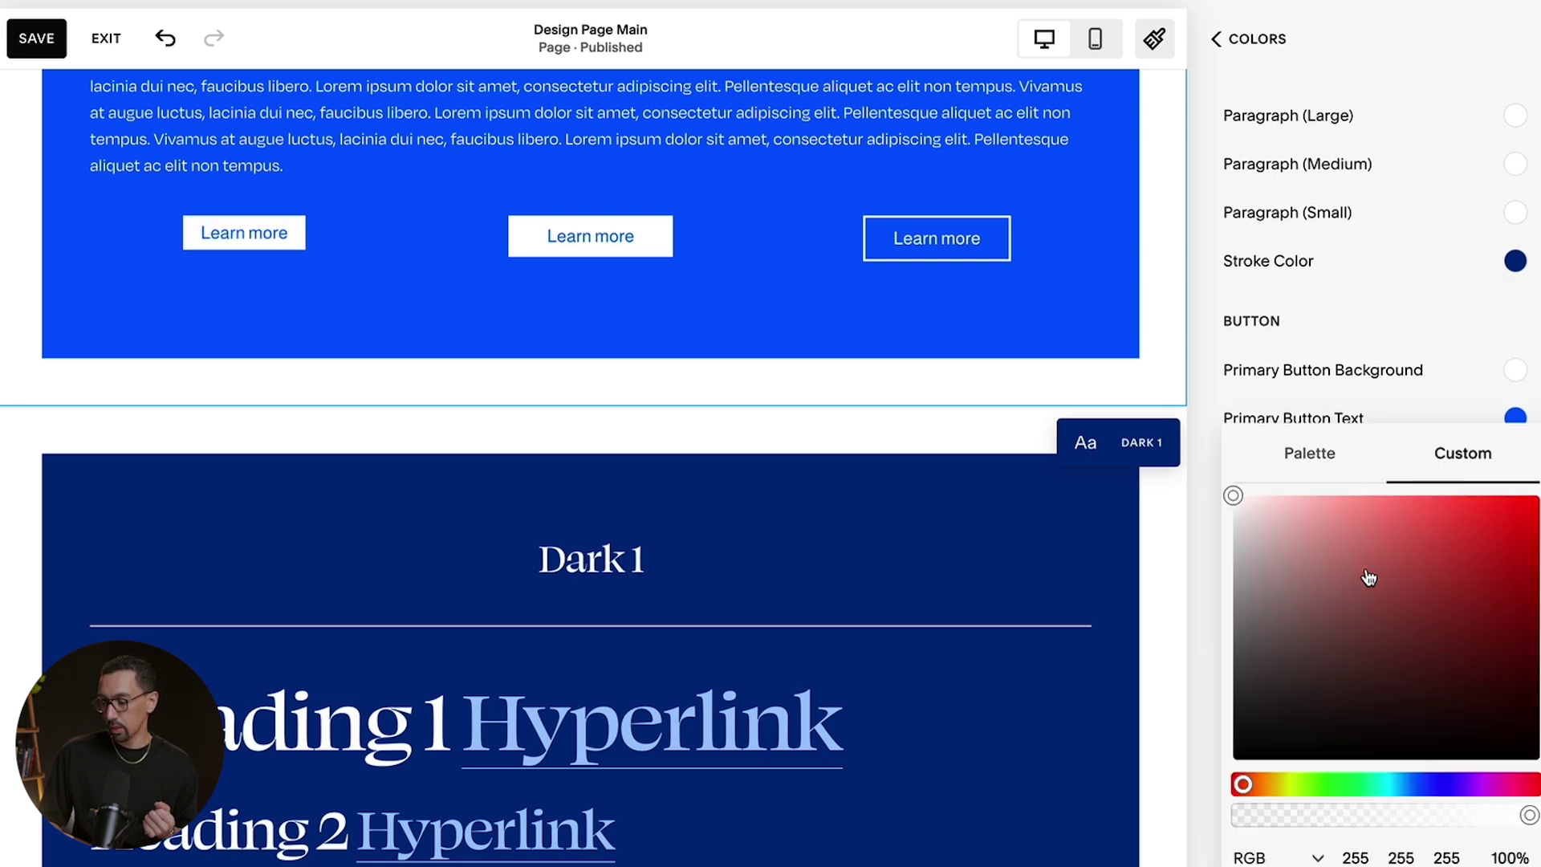
pyautogui.click(1293, 634)
pyautogui.moveTo(1276, 473); pyautogui.dragTo(1206, 673)
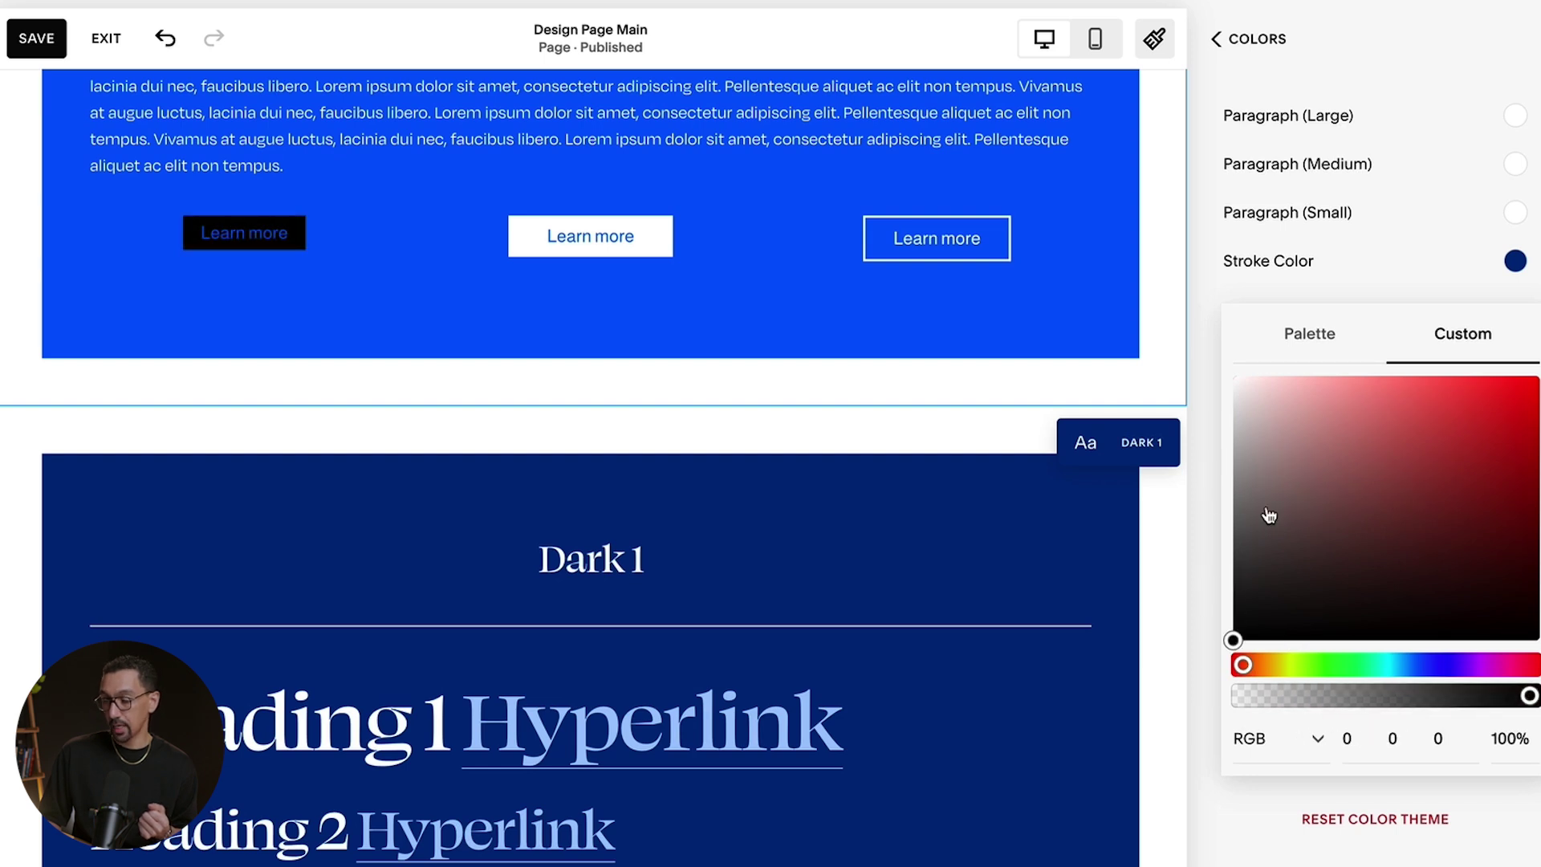
pyautogui.click(1196, 344)
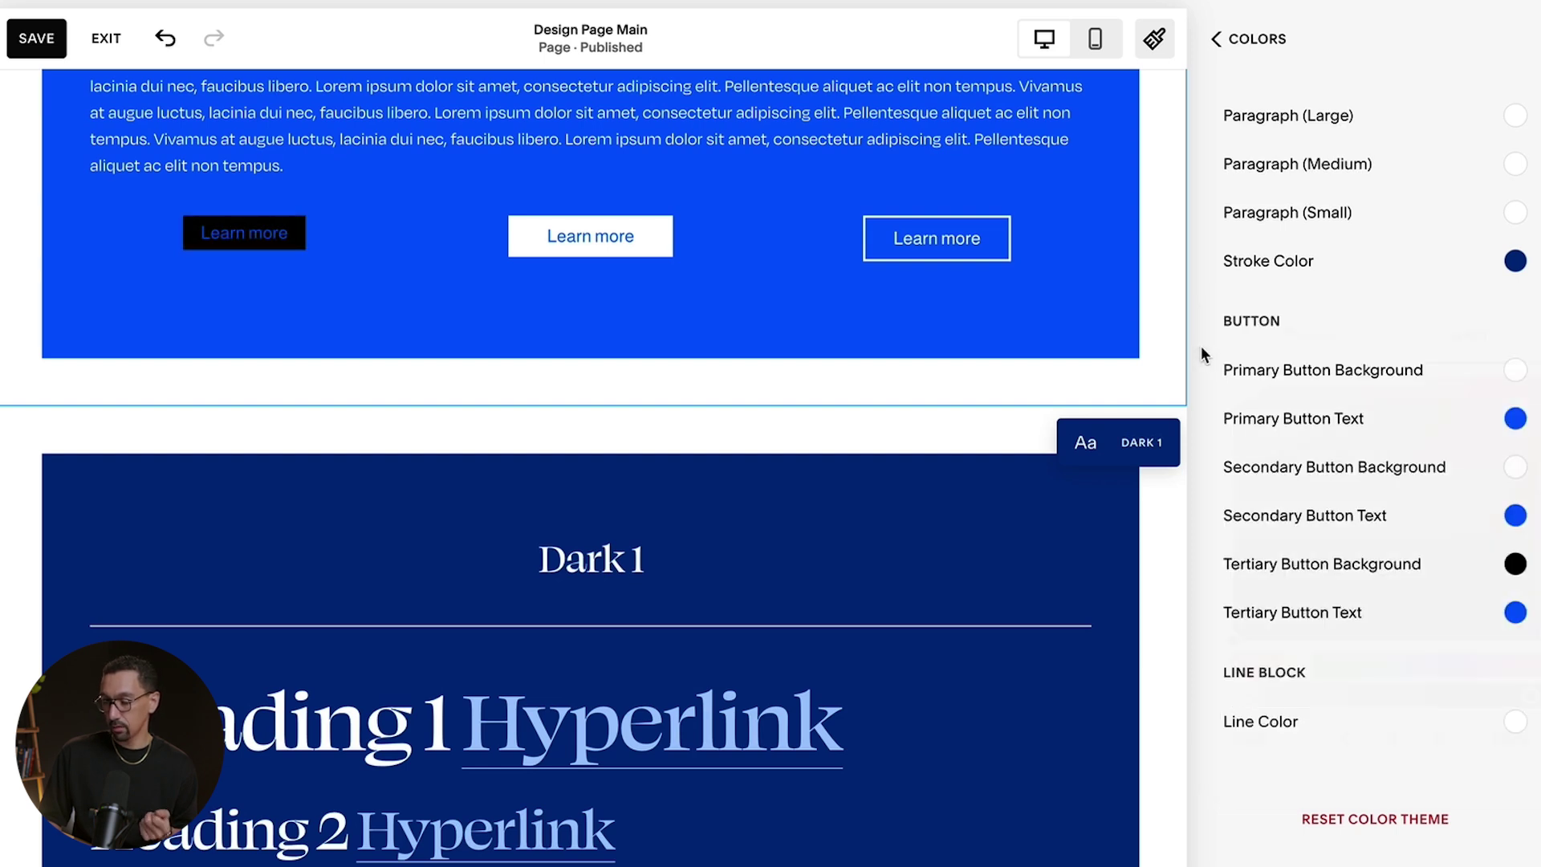
# Make the Bright 2 Tertiary Button Text white and check the section's buttons
pyautogui.click(1515, 613)
pyautogui.click(1259, 563)
pyautogui.scroll(2, 856, 418)
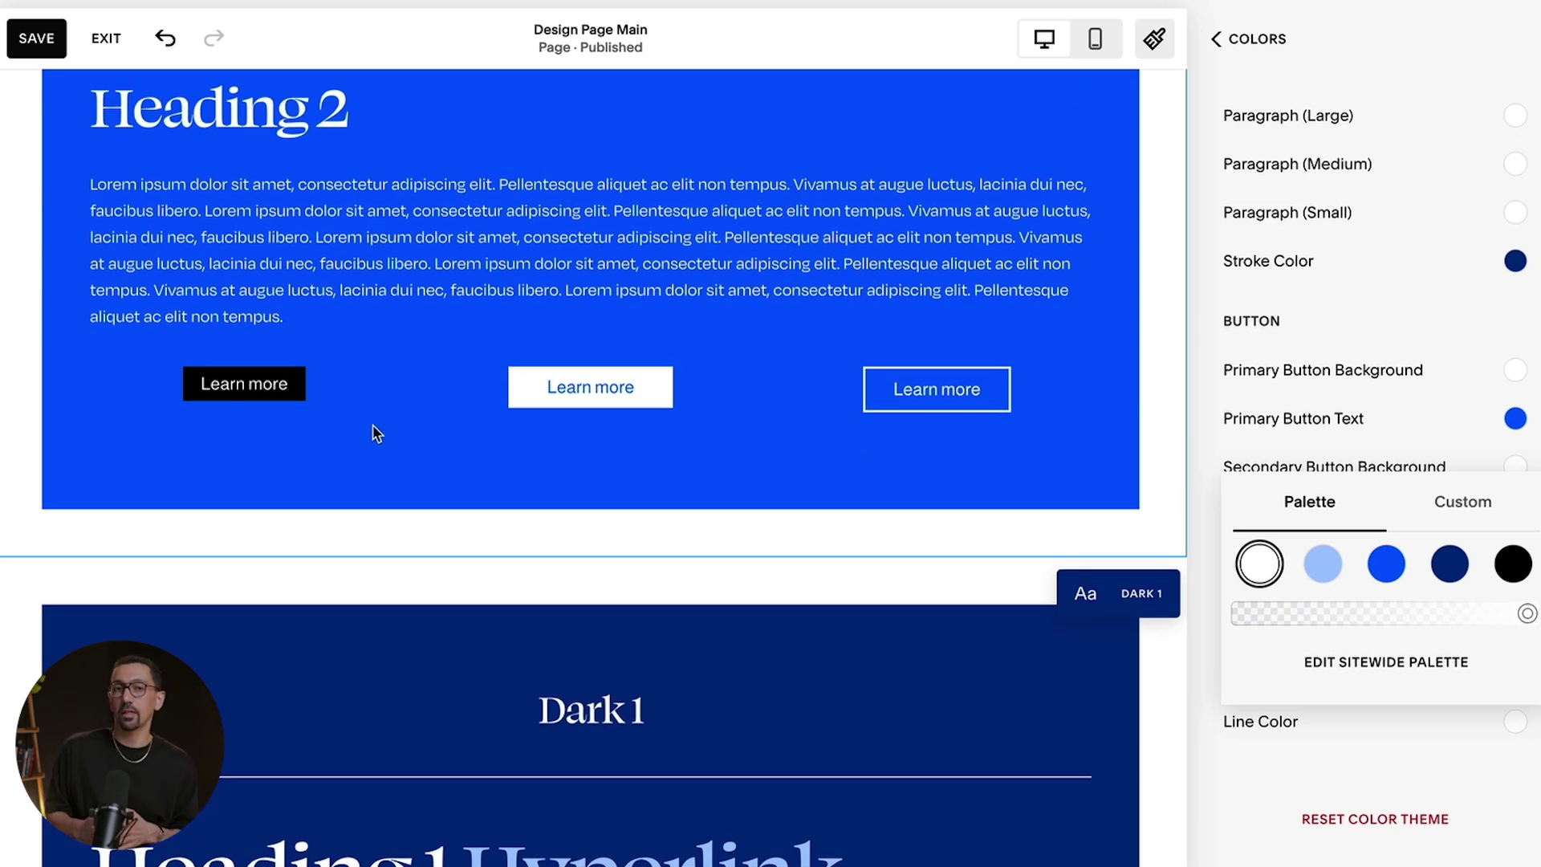
pyautogui.scroll(-10, 377, 433)
pyautogui.scroll(4, 378, 492)
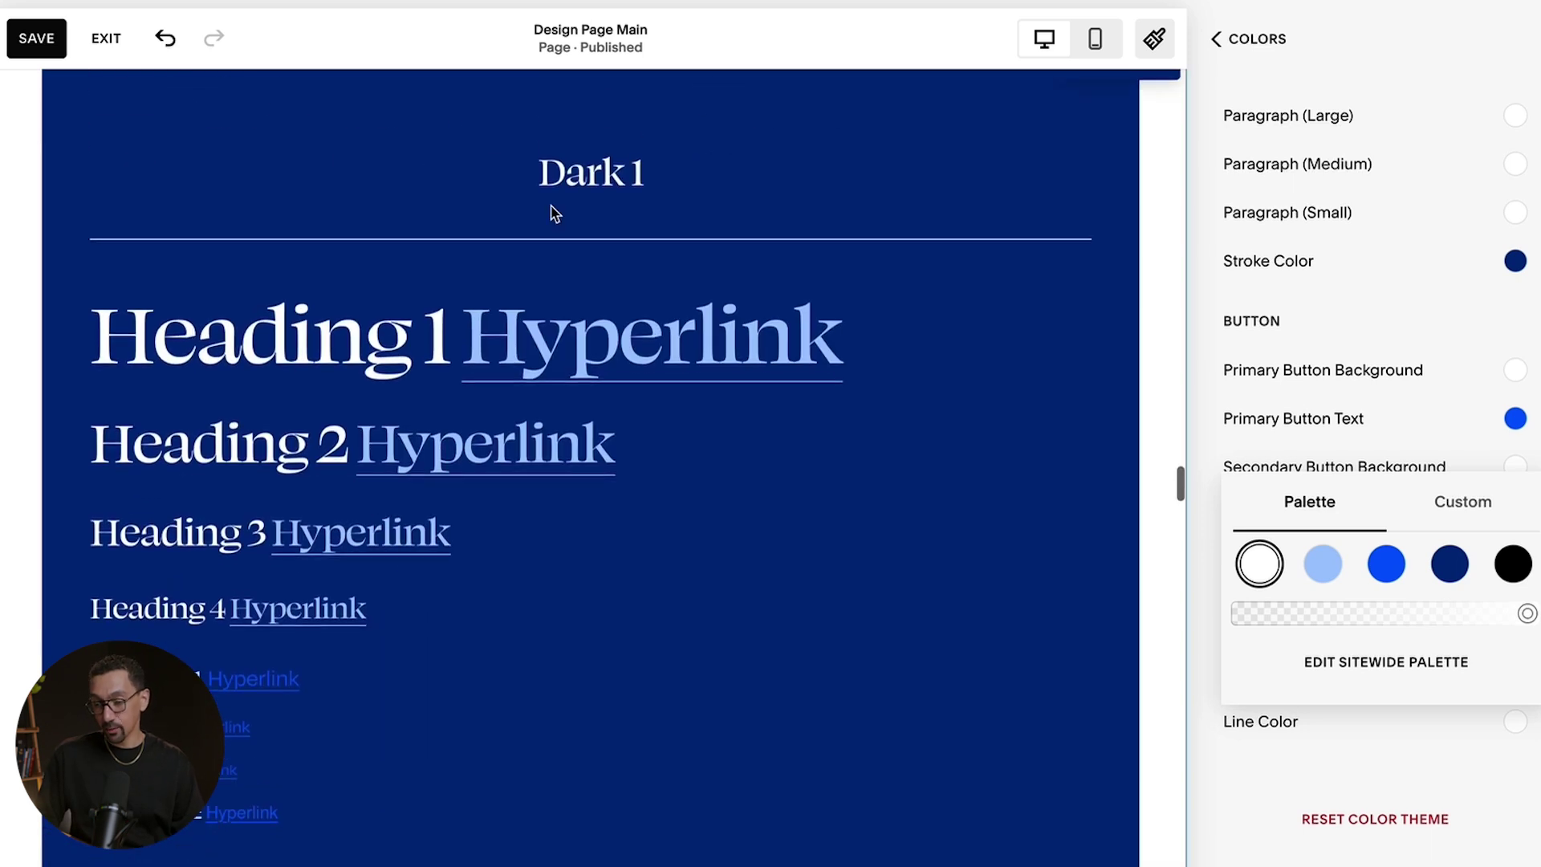
pyautogui.scroll(-2, 606, 214)
pyautogui.scroll(-7, 292, 423)
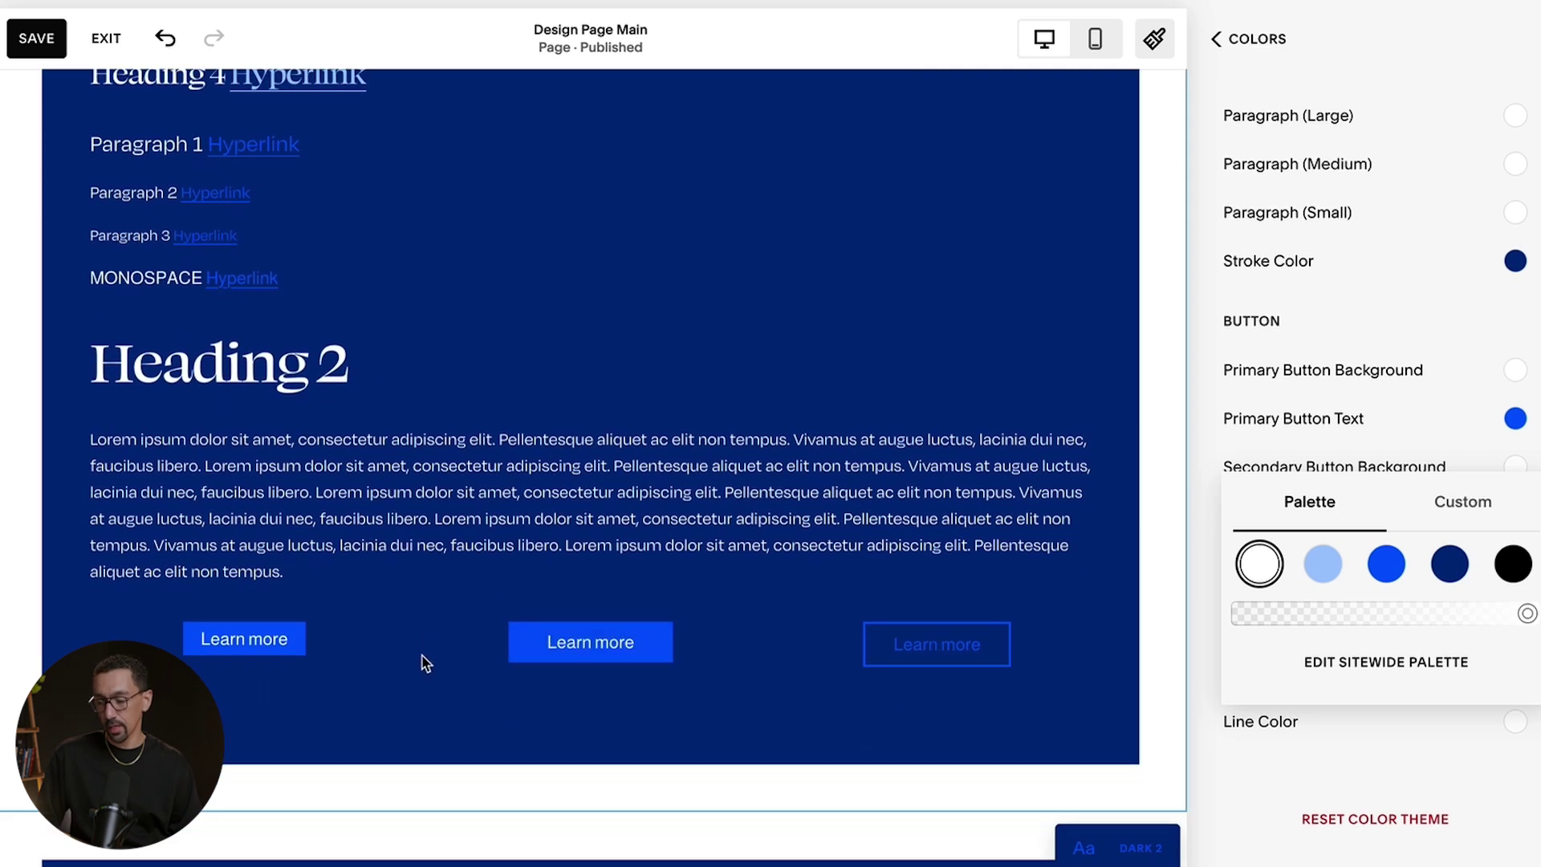
# Give the Primary button a light blue background with navy text
pyautogui.click(1202, 380)
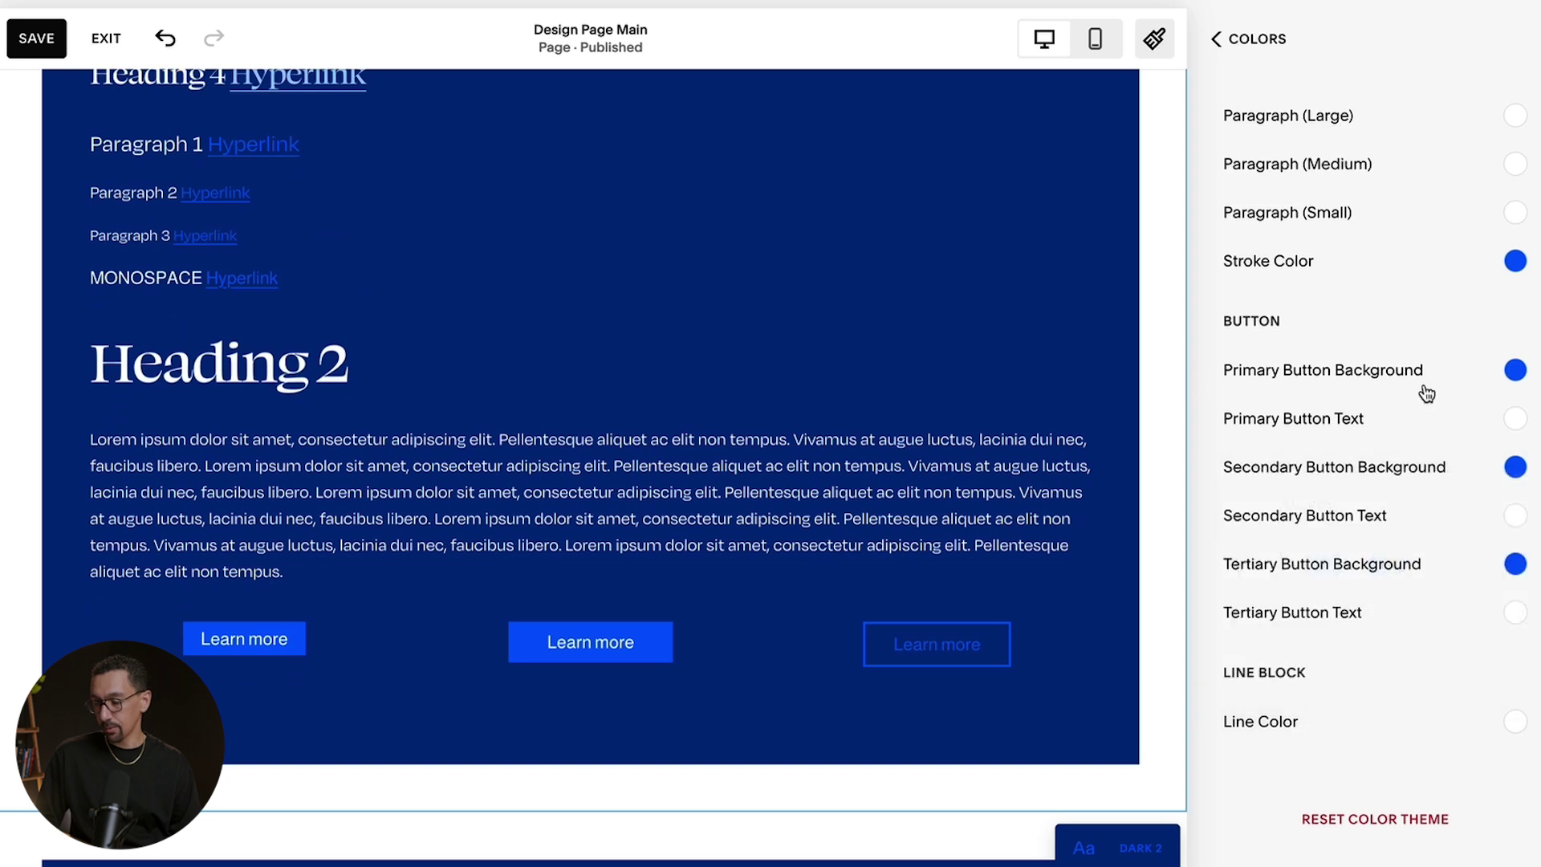
pyautogui.click(1516, 371)
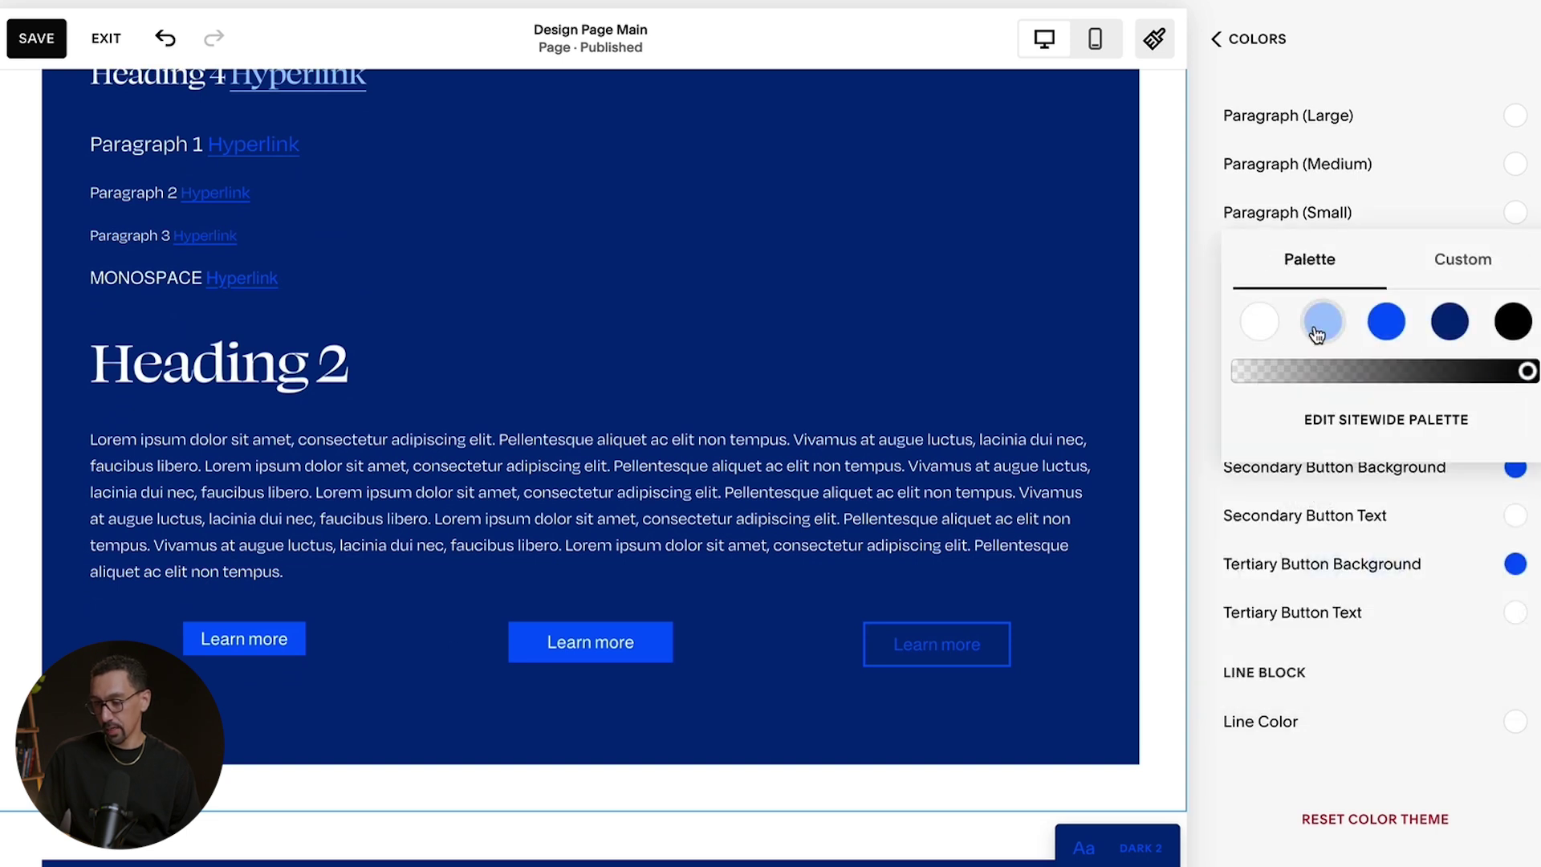
pyautogui.click(1321, 325)
pyautogui.click(1220, 394)
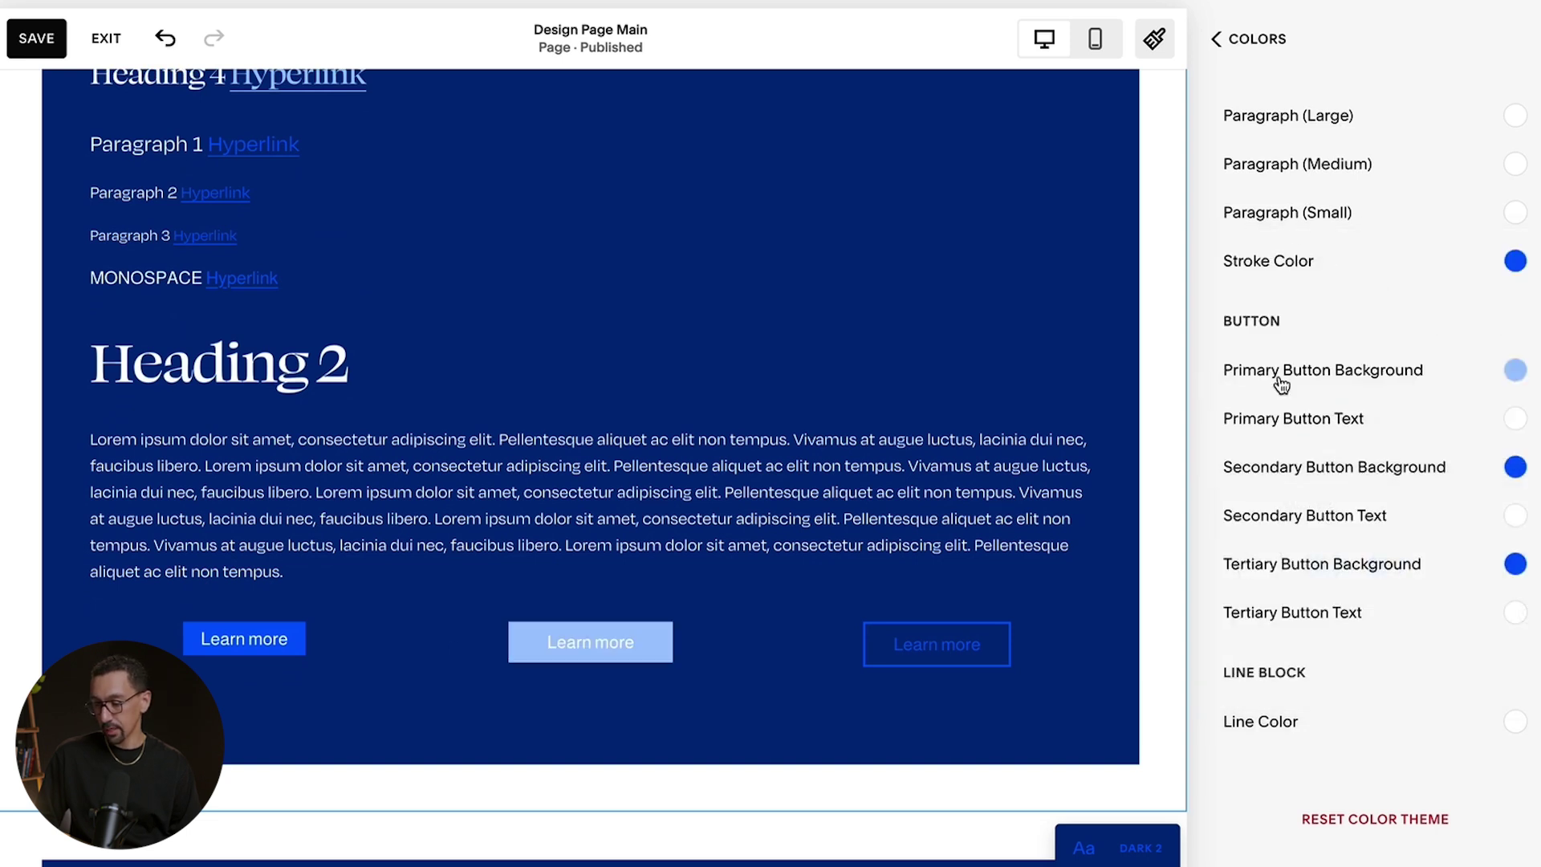
pyautogui.click(1516, 418)
pyautogui.click(1449, 372)
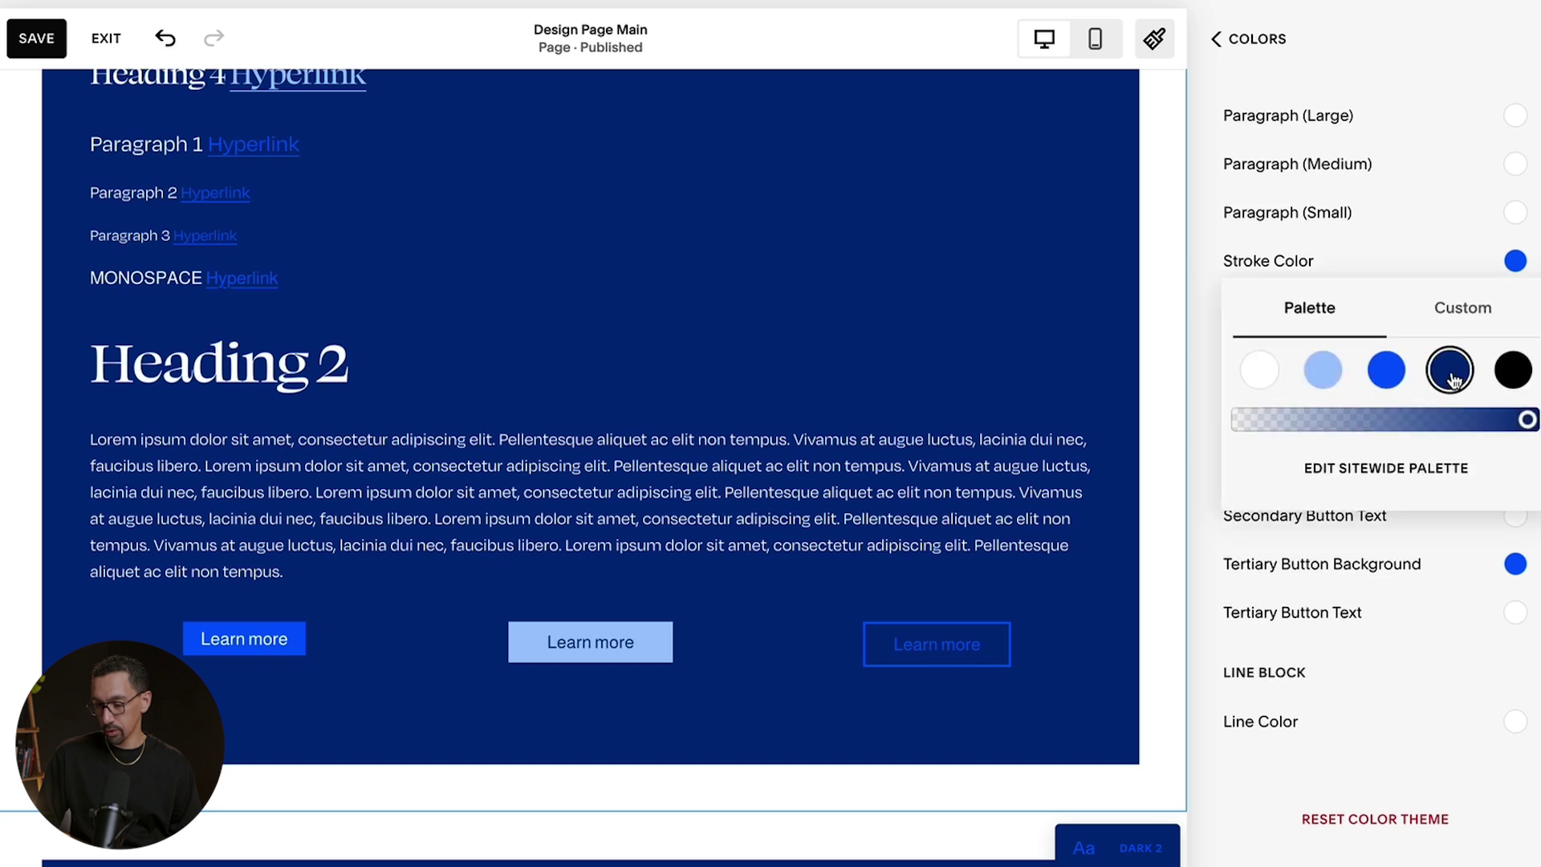
pyautogui.click(1196, 412)
# Give the Secondary button a light blue background with navy text
pyautogui.click(1516, 466)
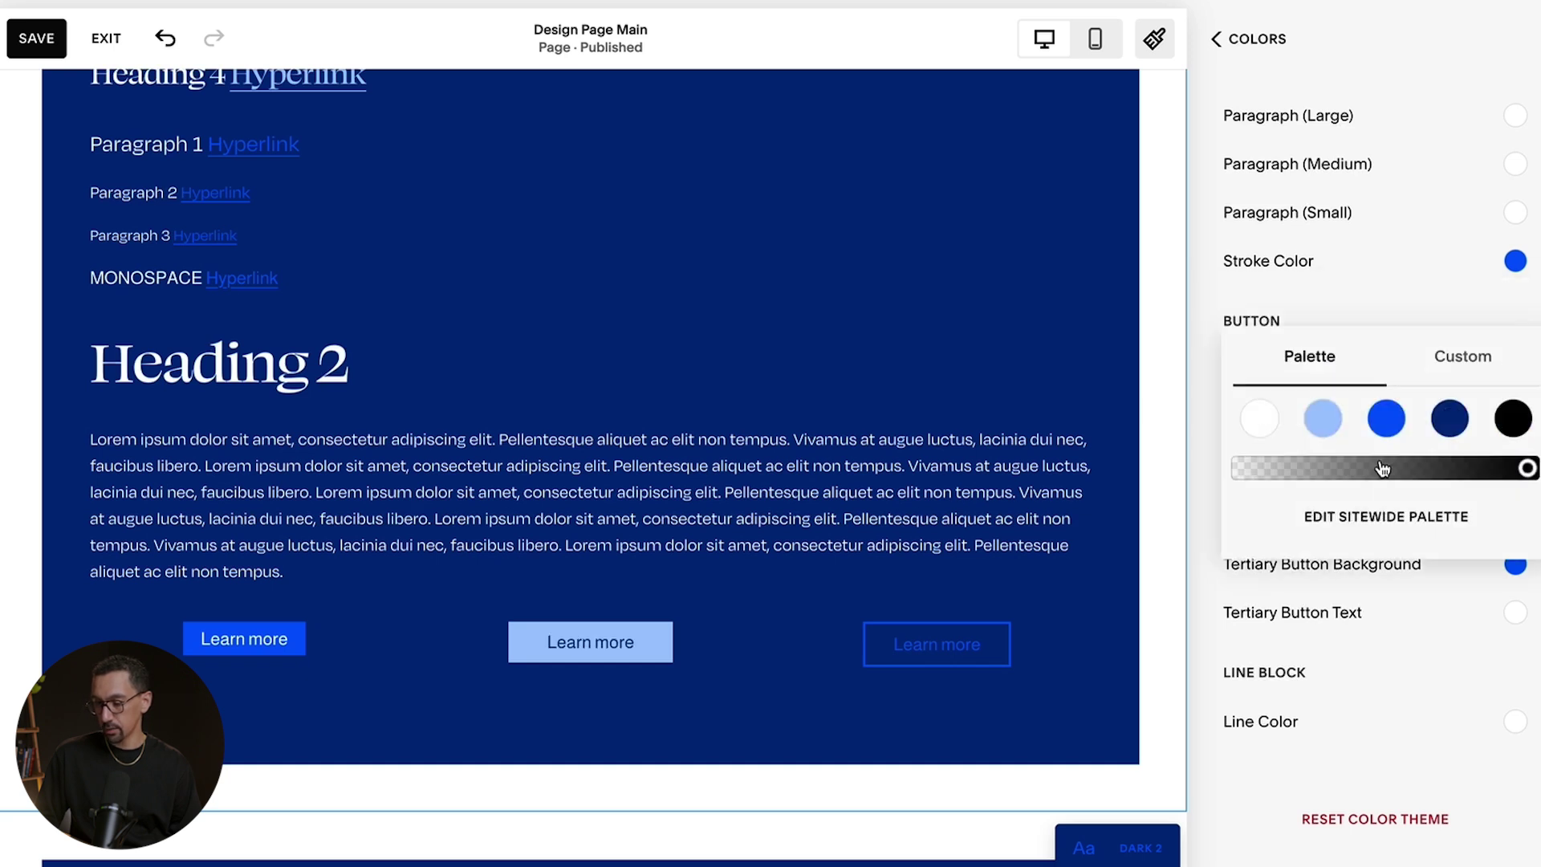
pyautogui.click(1324, 417)
pyautogui.click(1212, 433)
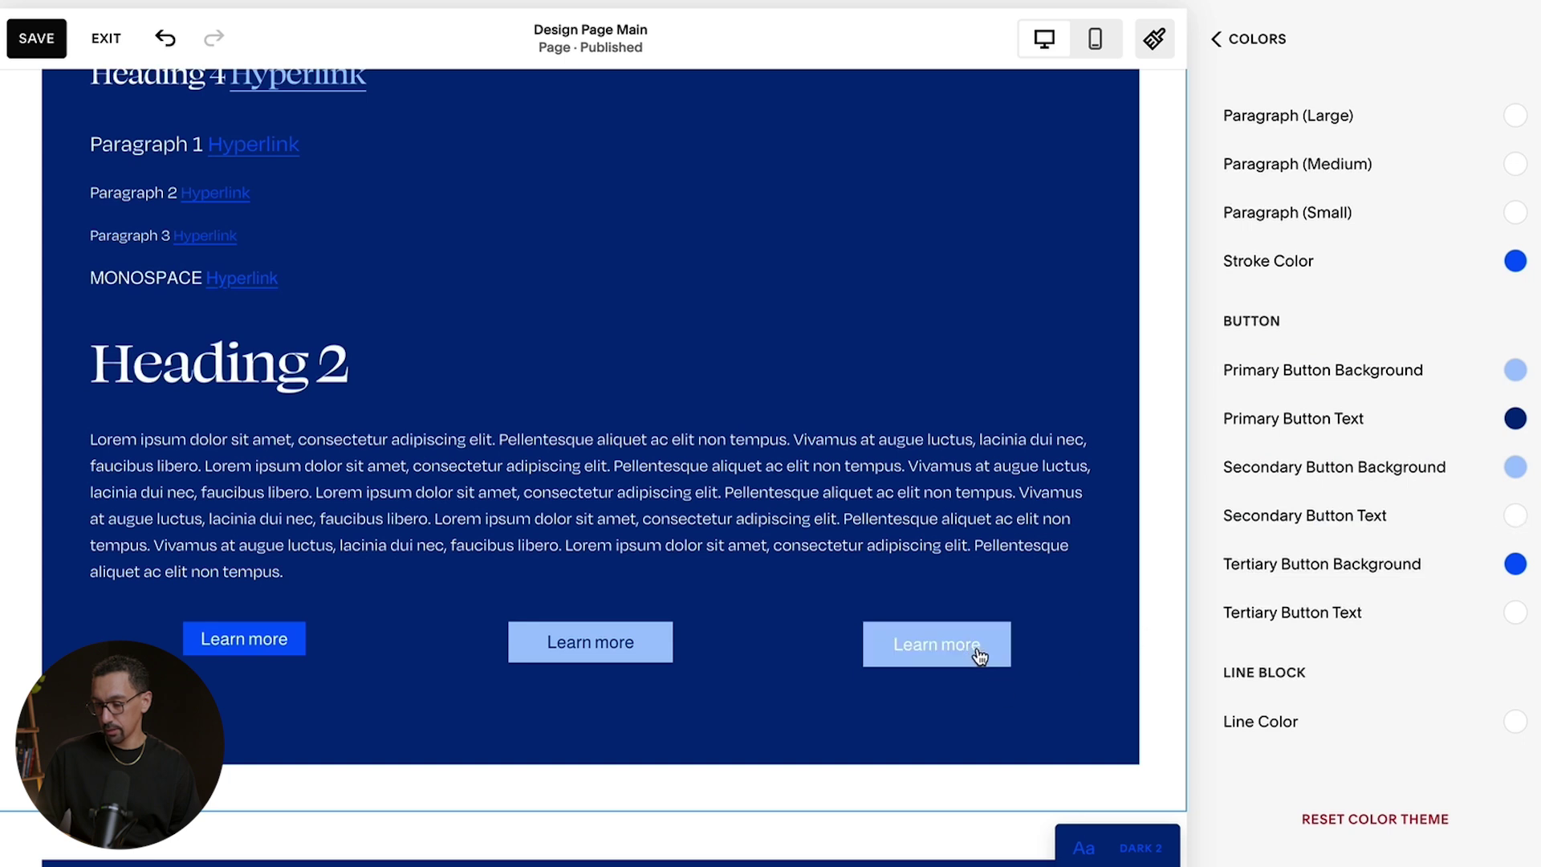
pyautogui.click(1515, 515)
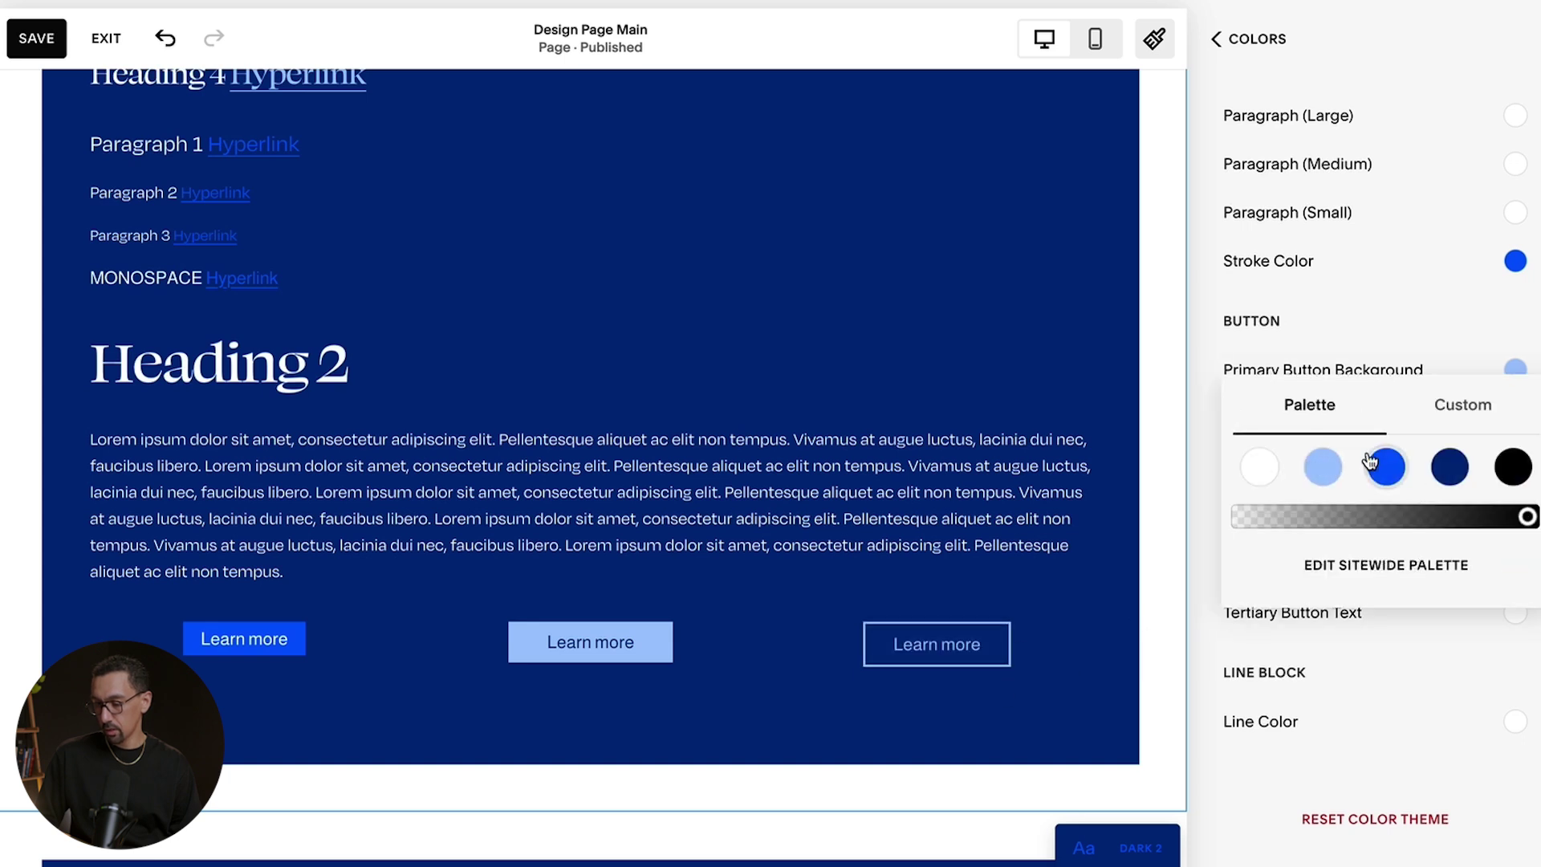
pyautogui.click(1450, 466)
pyautogui.click(1212, 485)
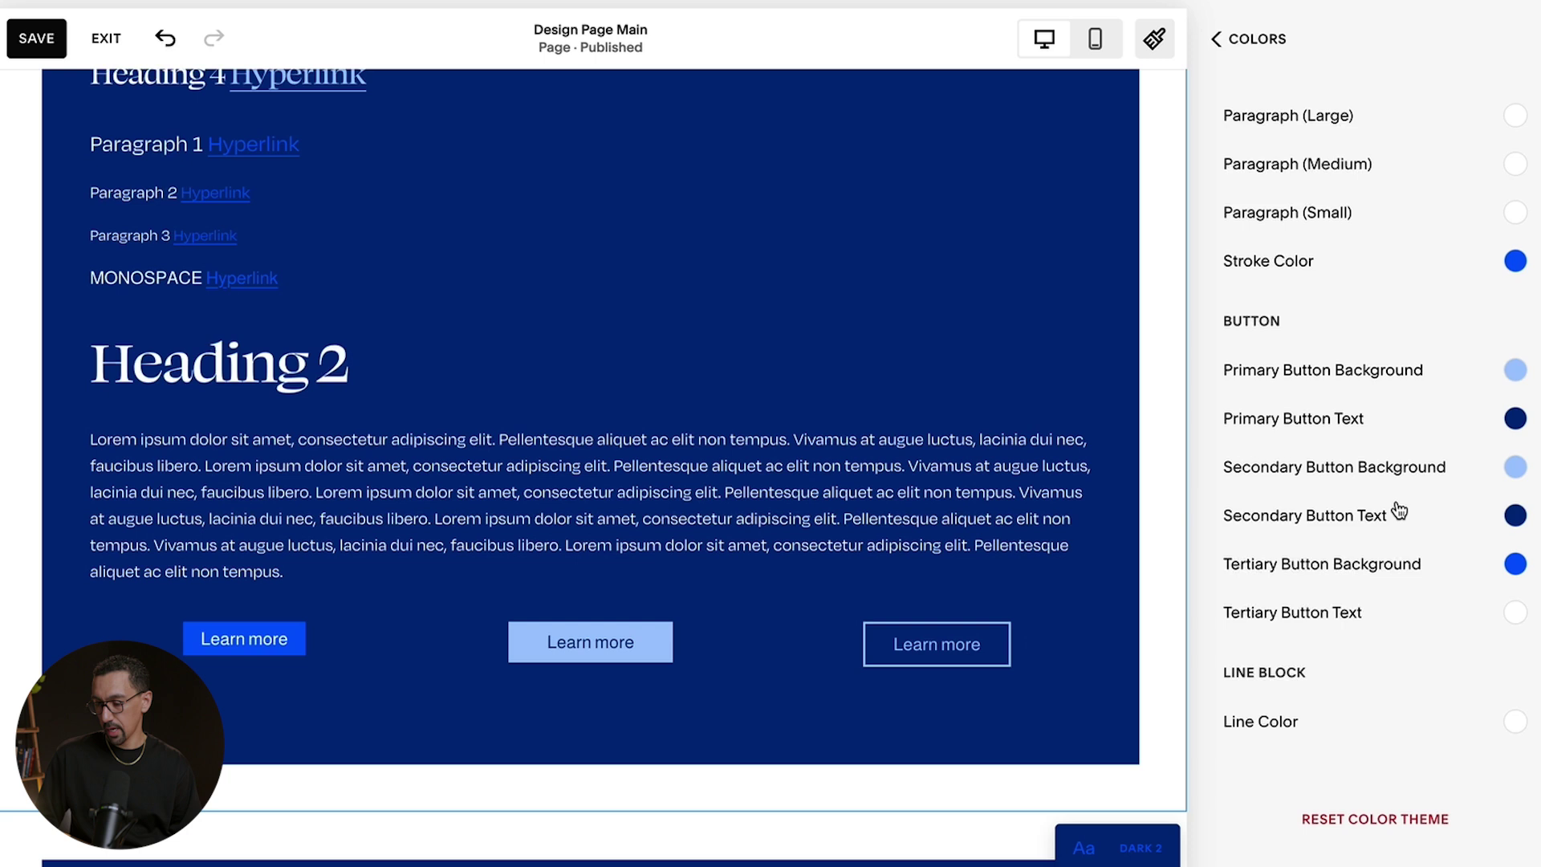
# Give the Tertiary button a light blue background with navy text
pyautogui.click(1516, 564)
pyautogui.click(1457, 524)
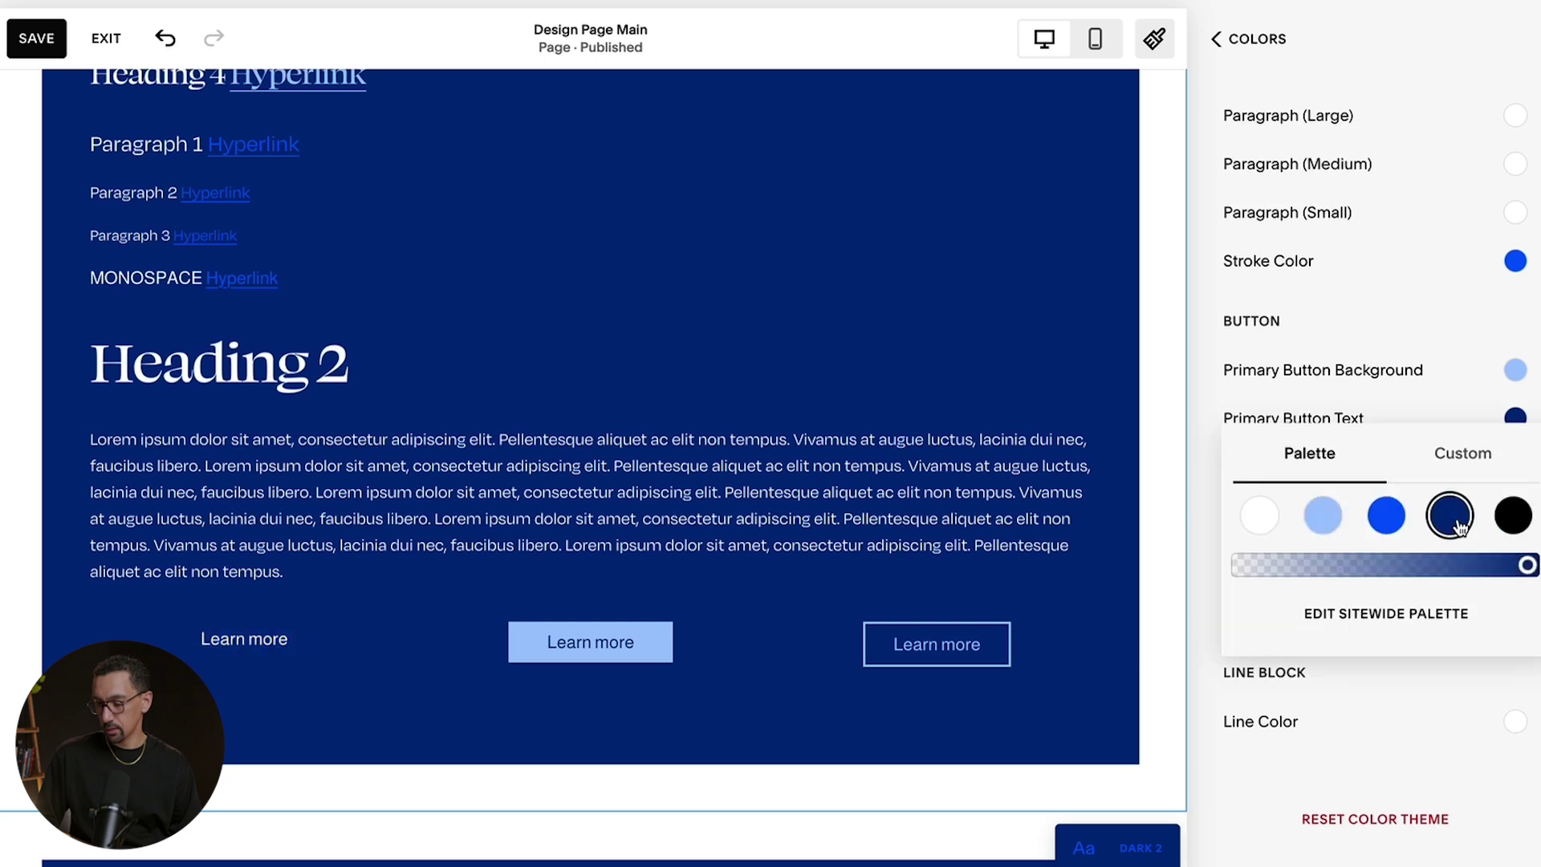
pyautogui.click(1323, 514)
pyautogui.click(1197, 490)
pyautogui.click(1516, 609)
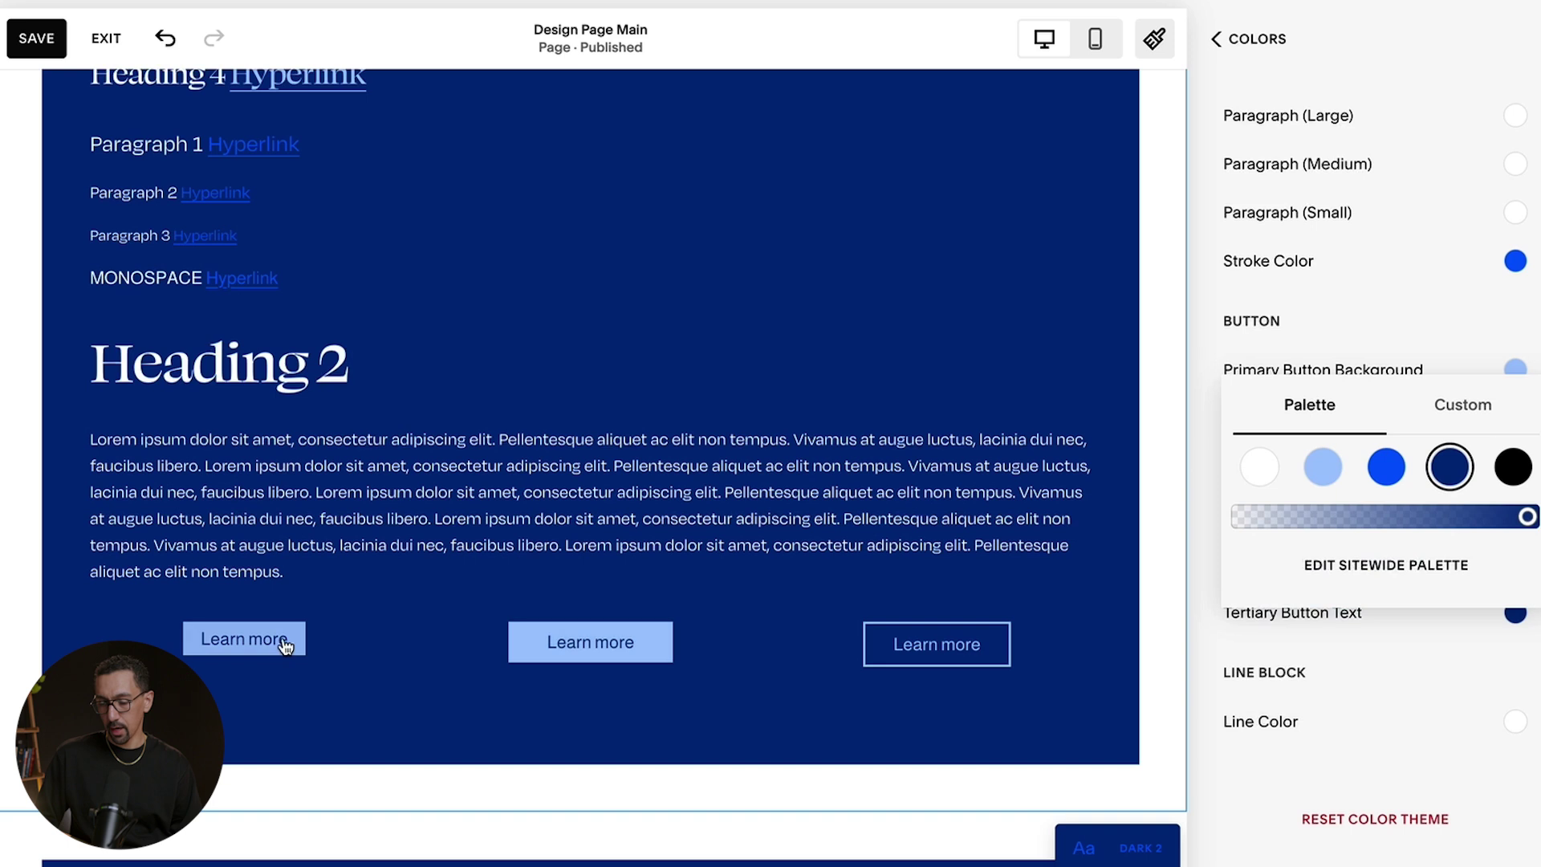
pyautogui.scroll(2, 859, 646)
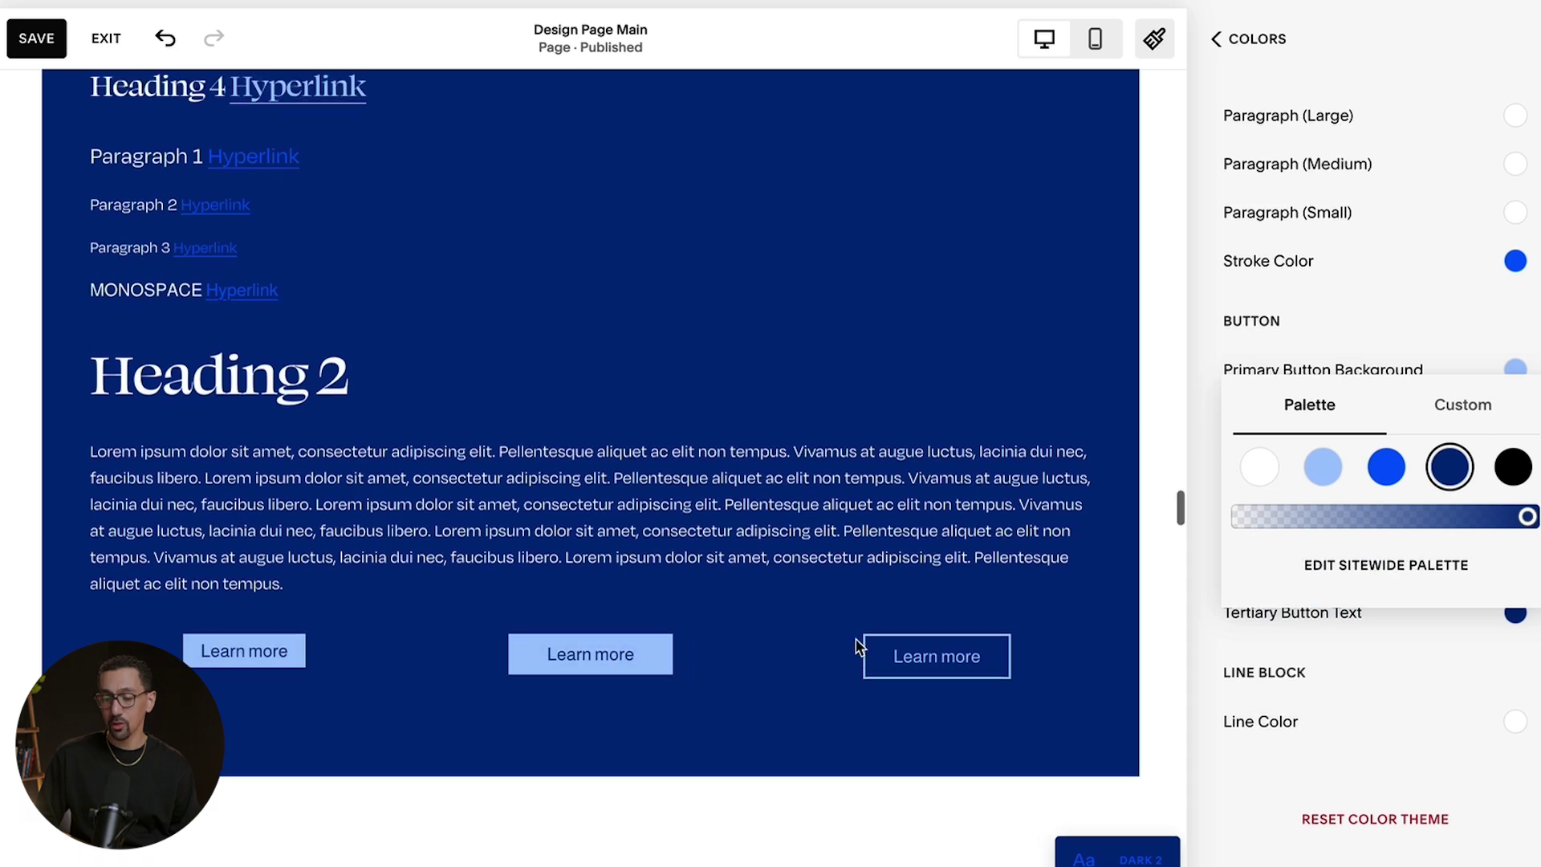
pyautogui.scroll(2, 856, 642)
pyautogui.scroll(1, 417, 482)
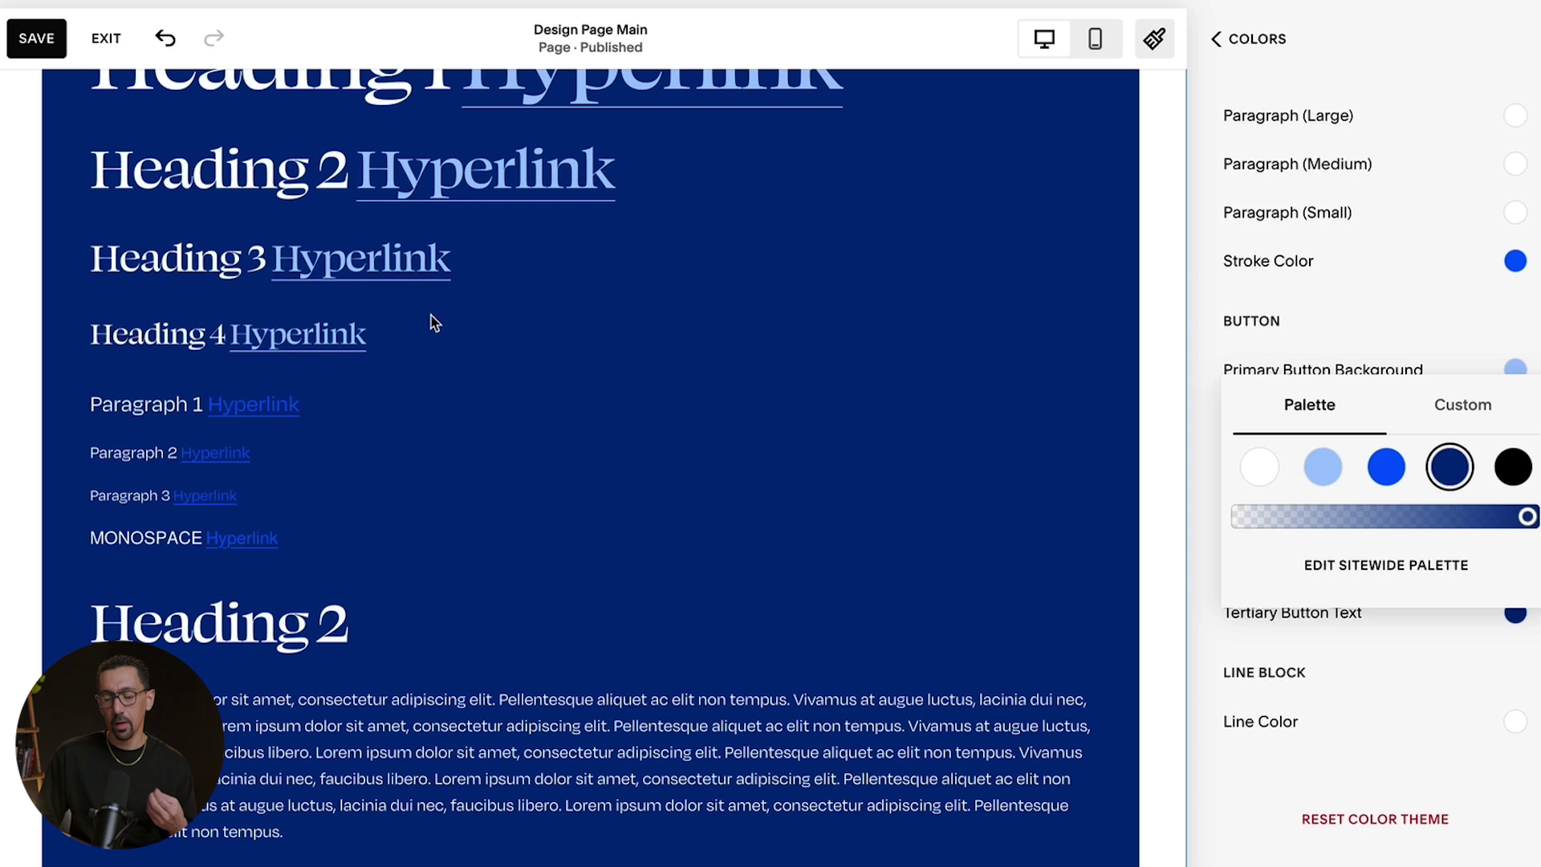
pyautogui.scroll(-4, 451, 354)
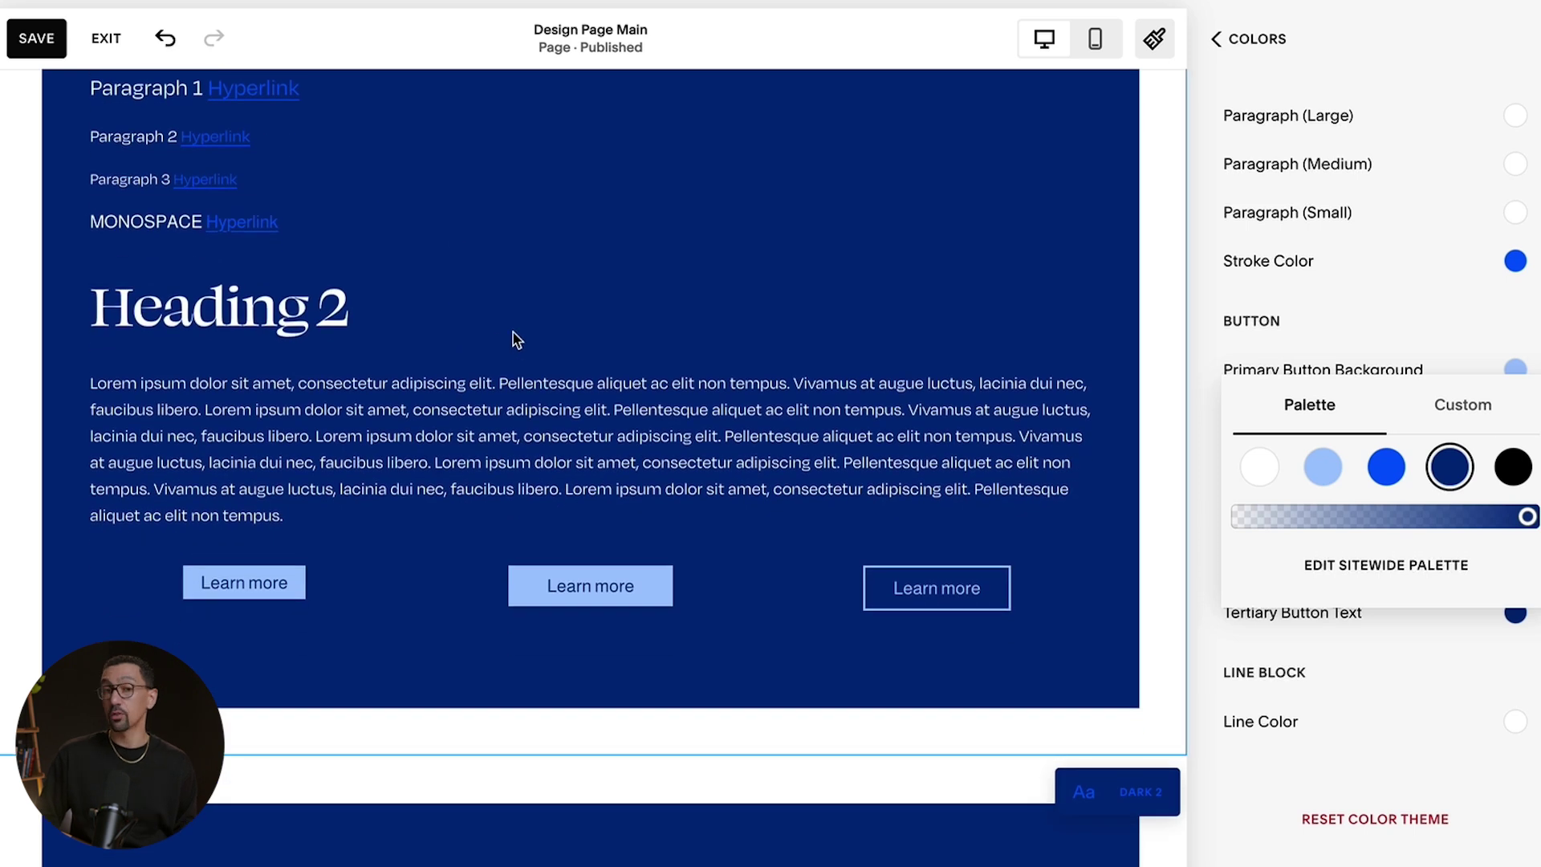
pyautogui.scroll(-6, 482, 345)
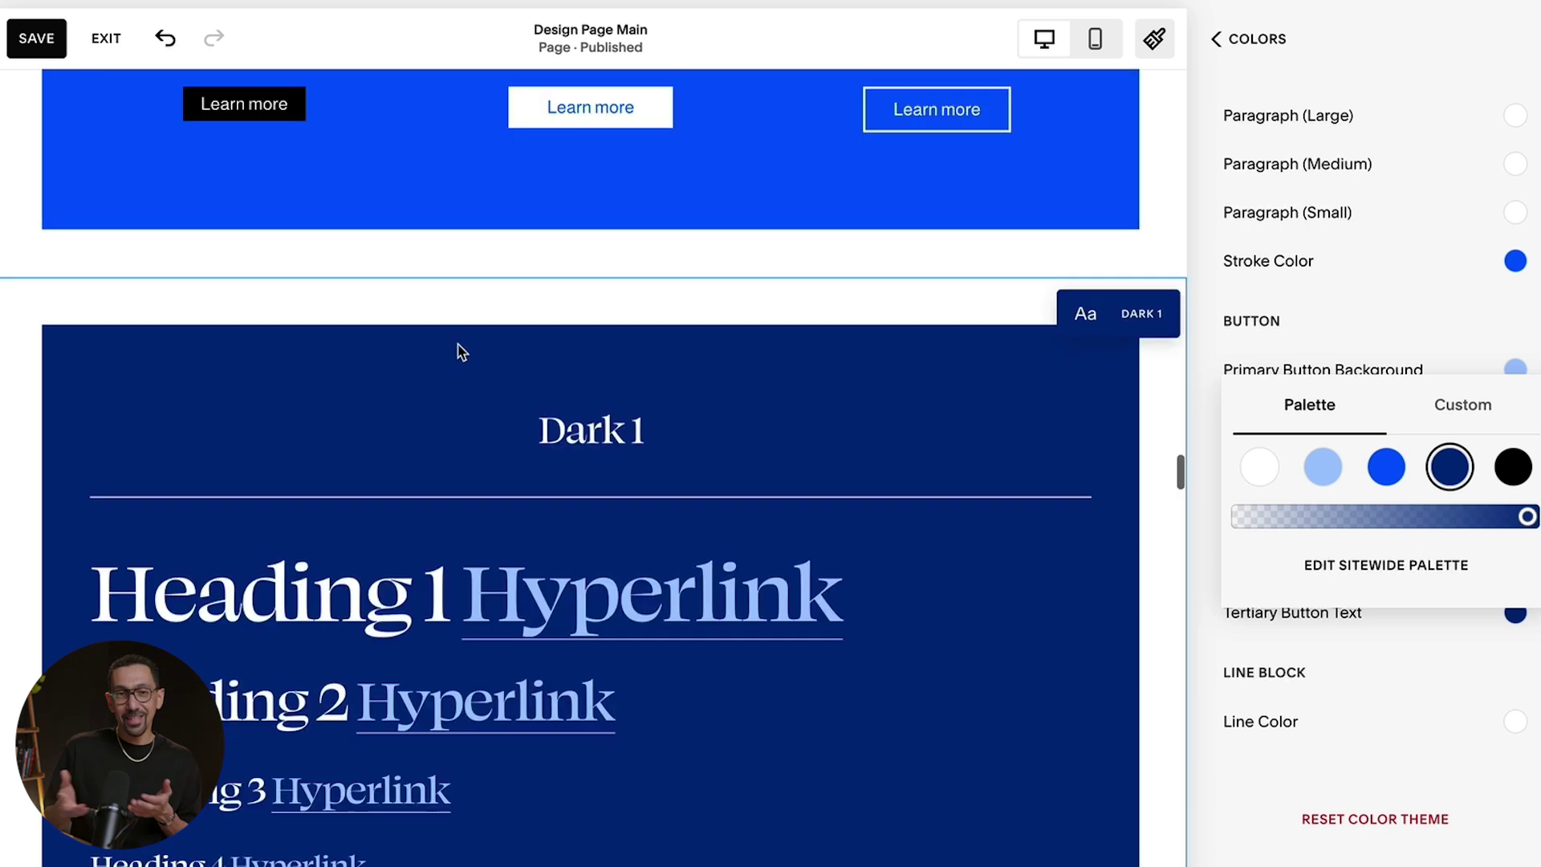